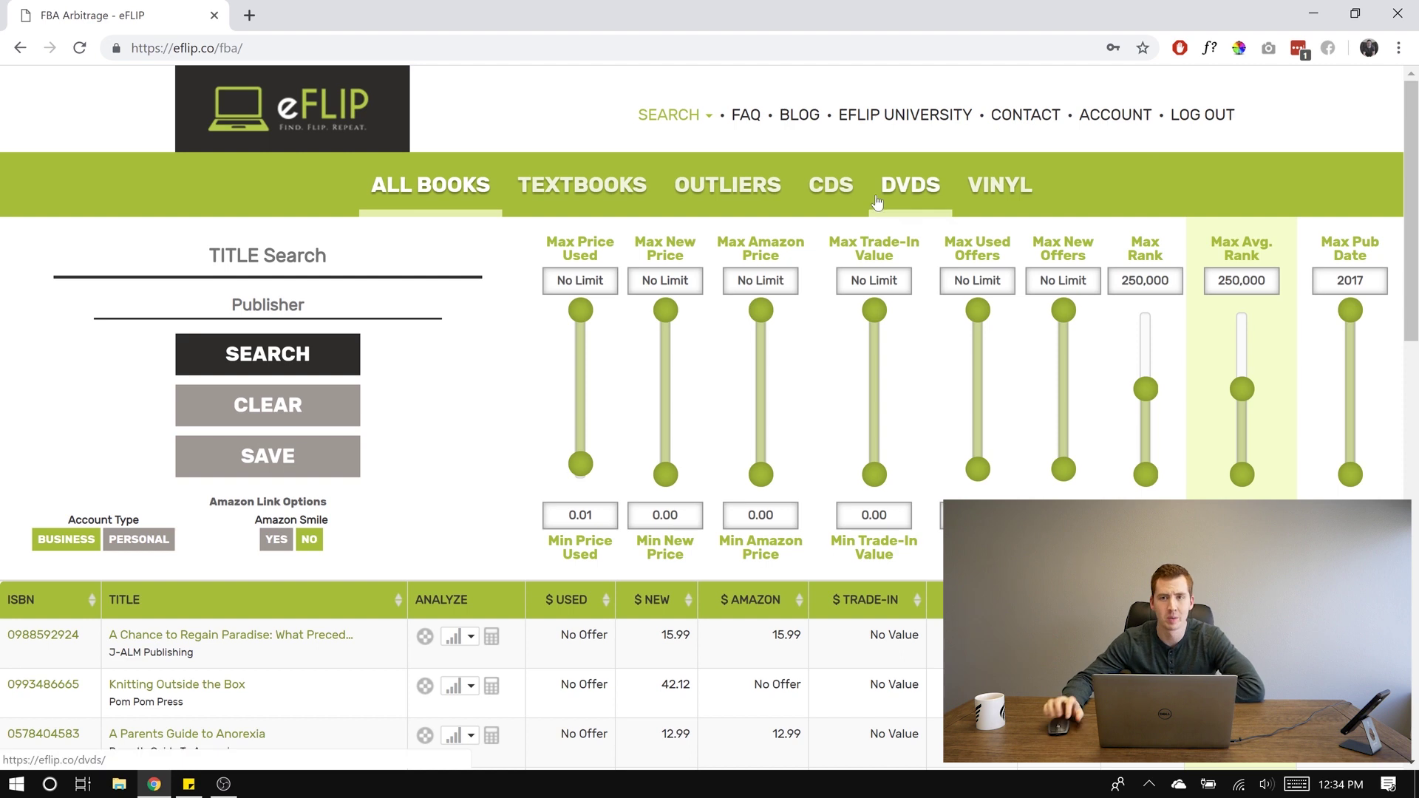
Step: Open the FAQ page and read its sections on database size, FBA arbitrage and the Filter, Analyze, Calculate and Snag workflow
left_click(710, 118)
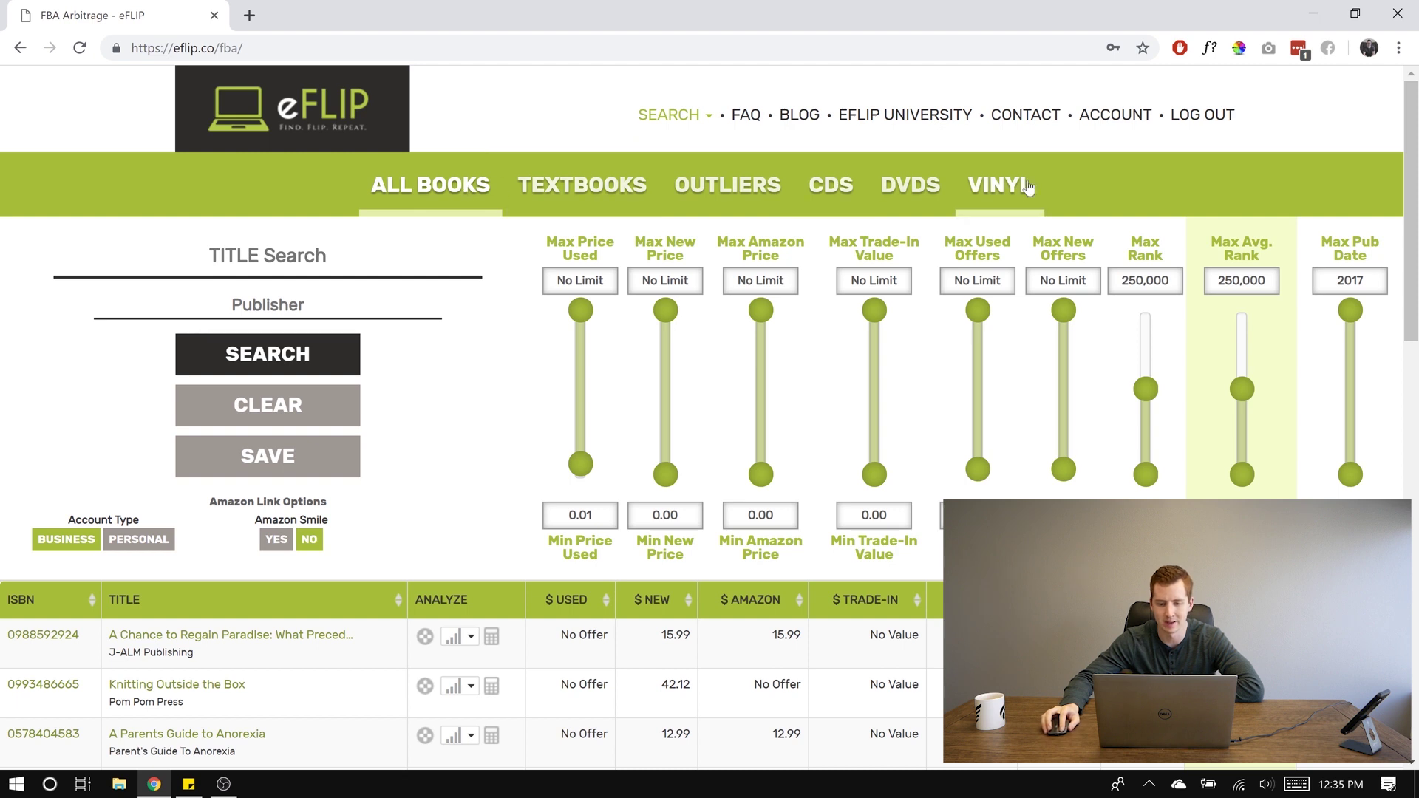
left_click(741, 114)
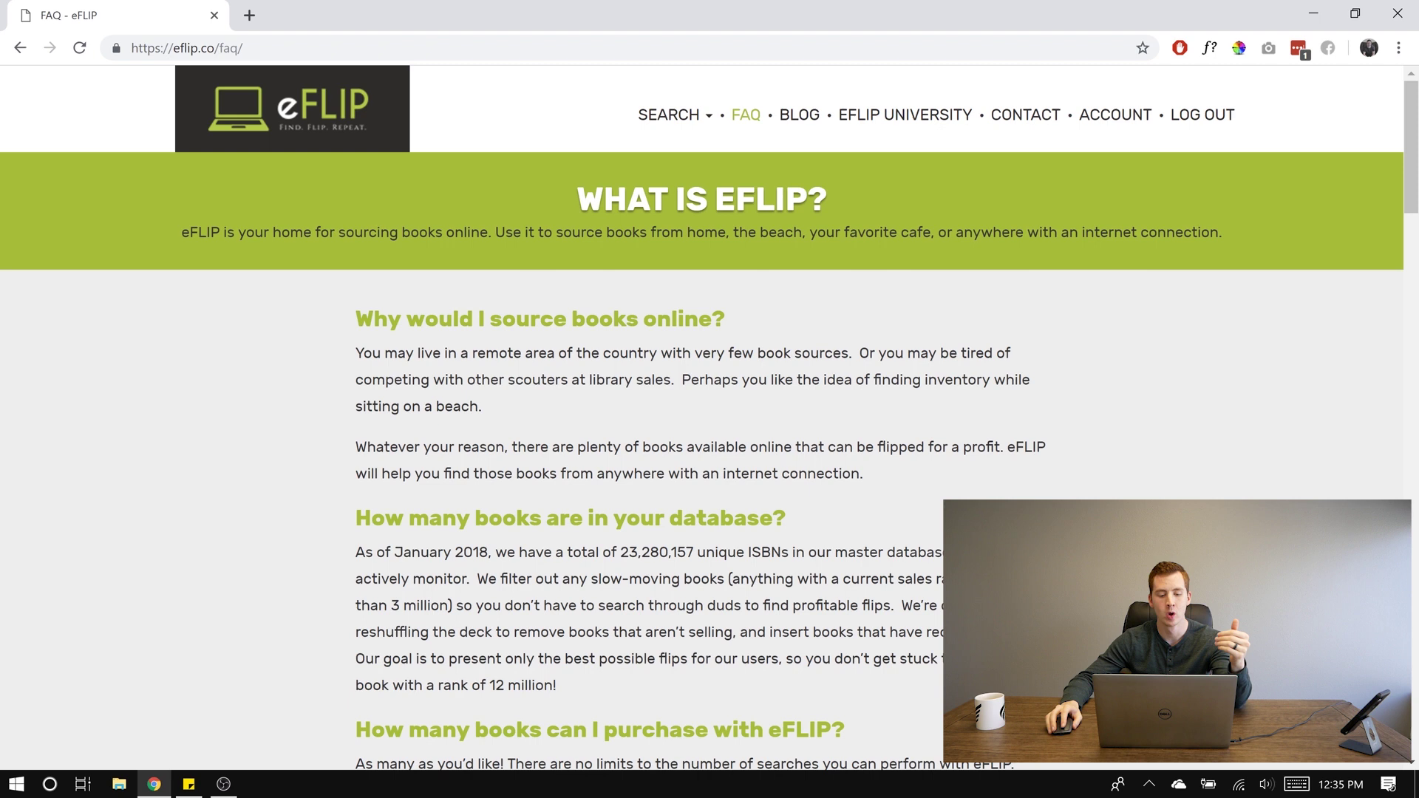
scroll(710, 414, "down", 2)
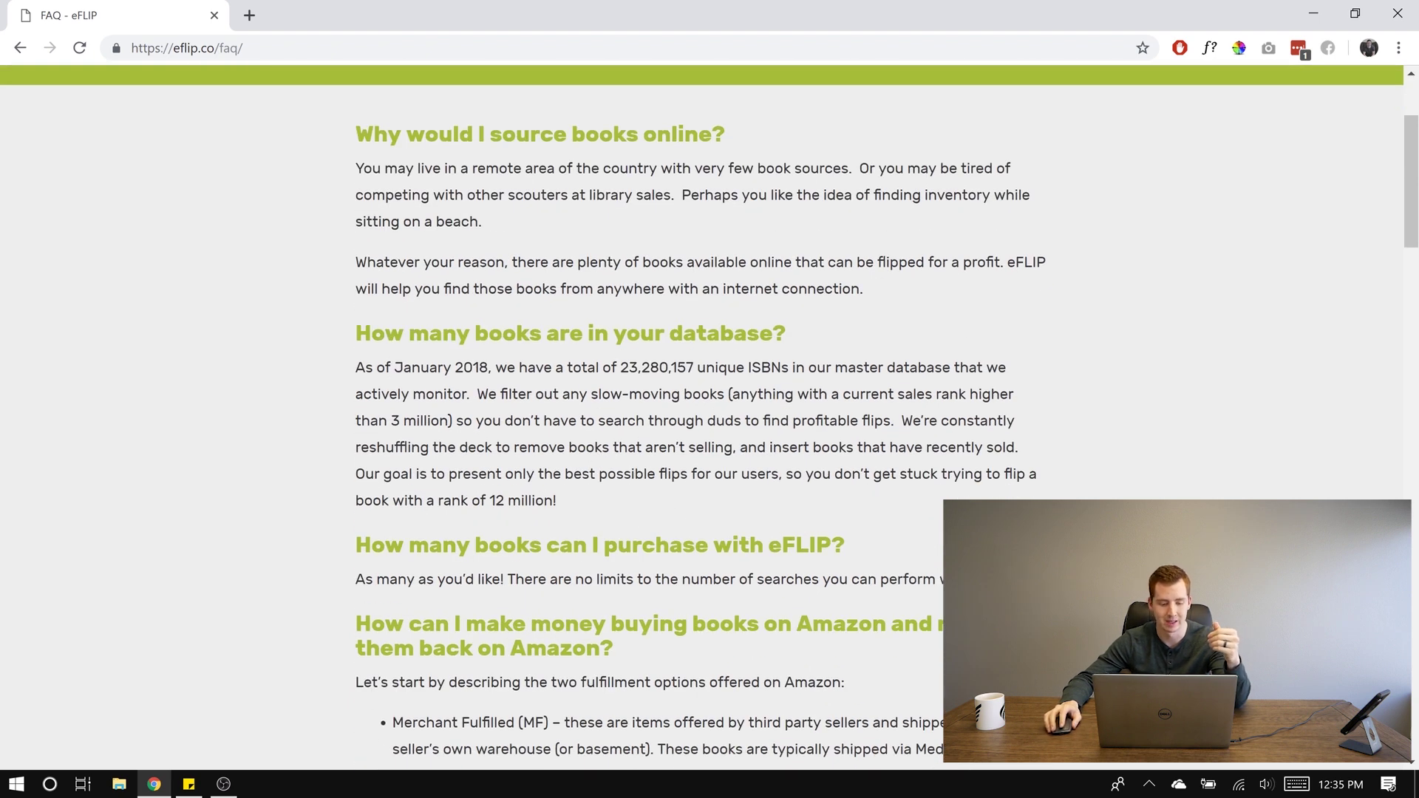
scroll(573, 400, "down", 1)
left_click_drag(392, 275, 491, 277)
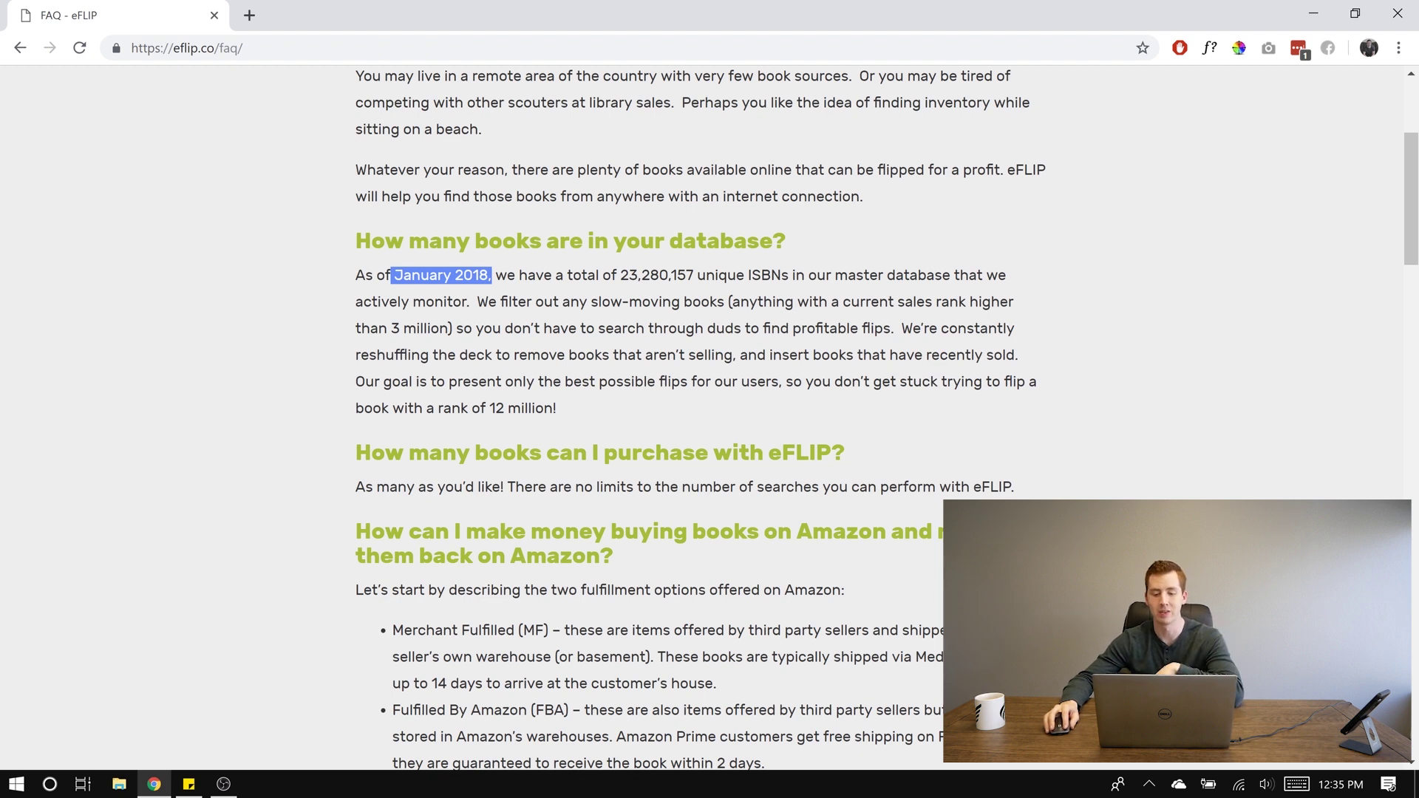
left_click_drag(389, 328, 431, 328)
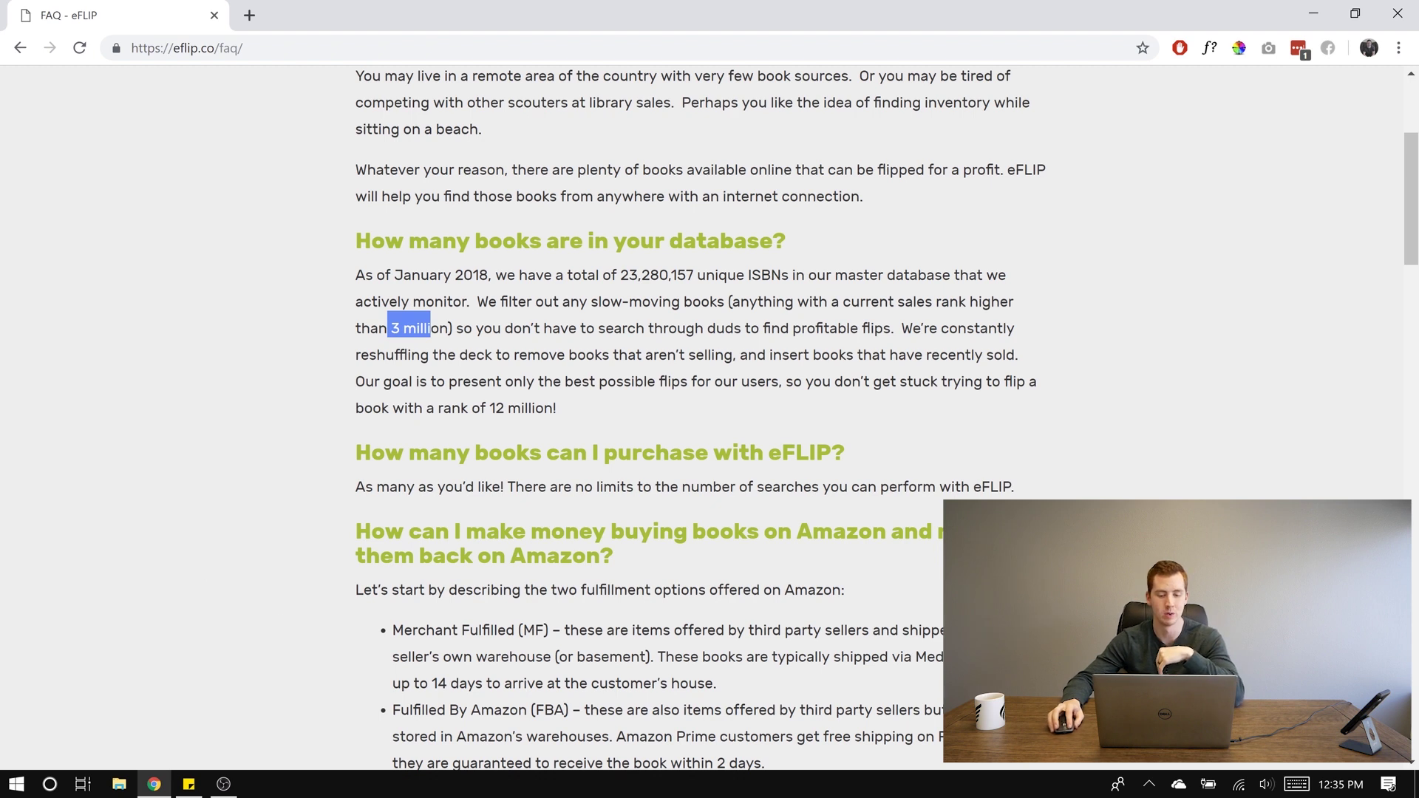
scroll(303, 403, "down", 2)
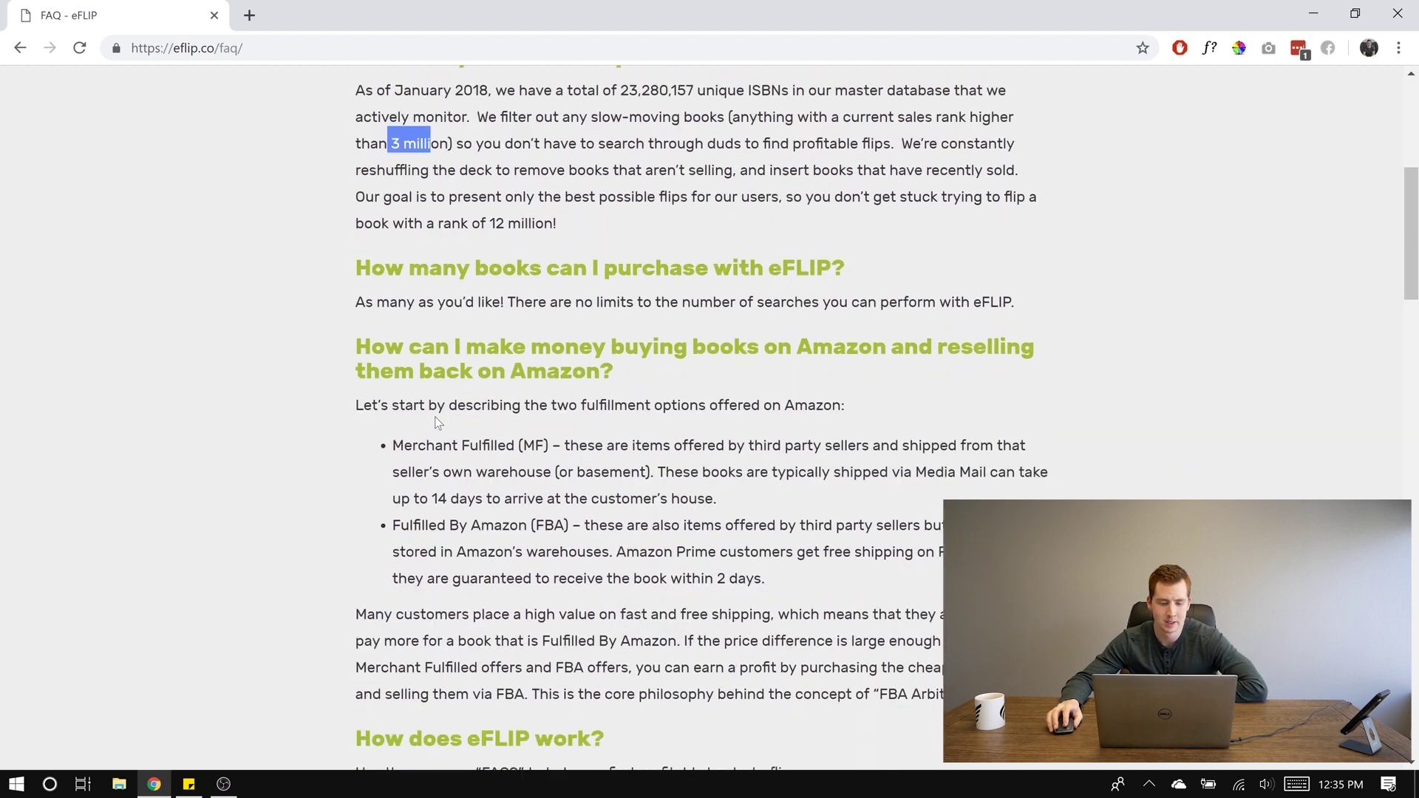
scroll(367, 464, "down", 8)
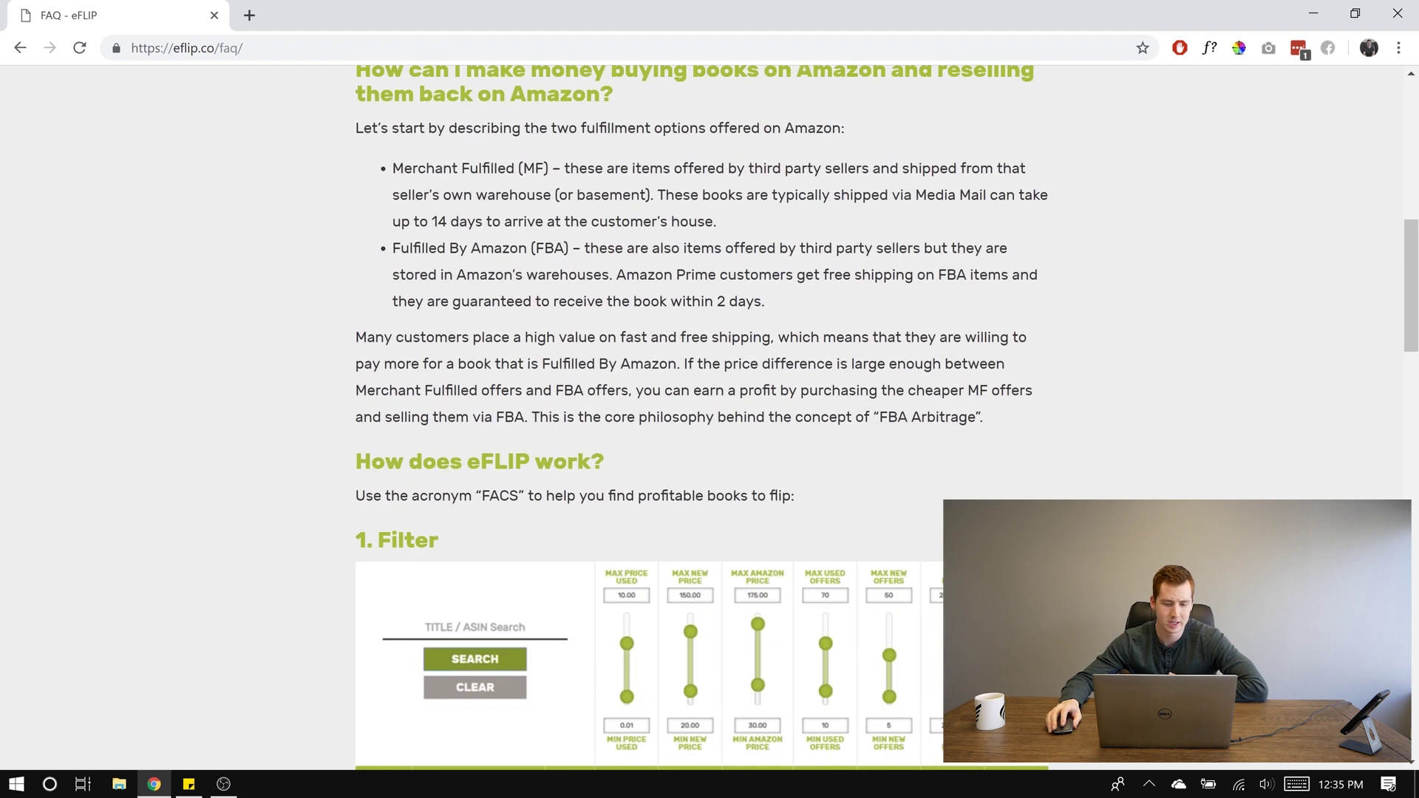
scroll(576, 418, "down", 4)
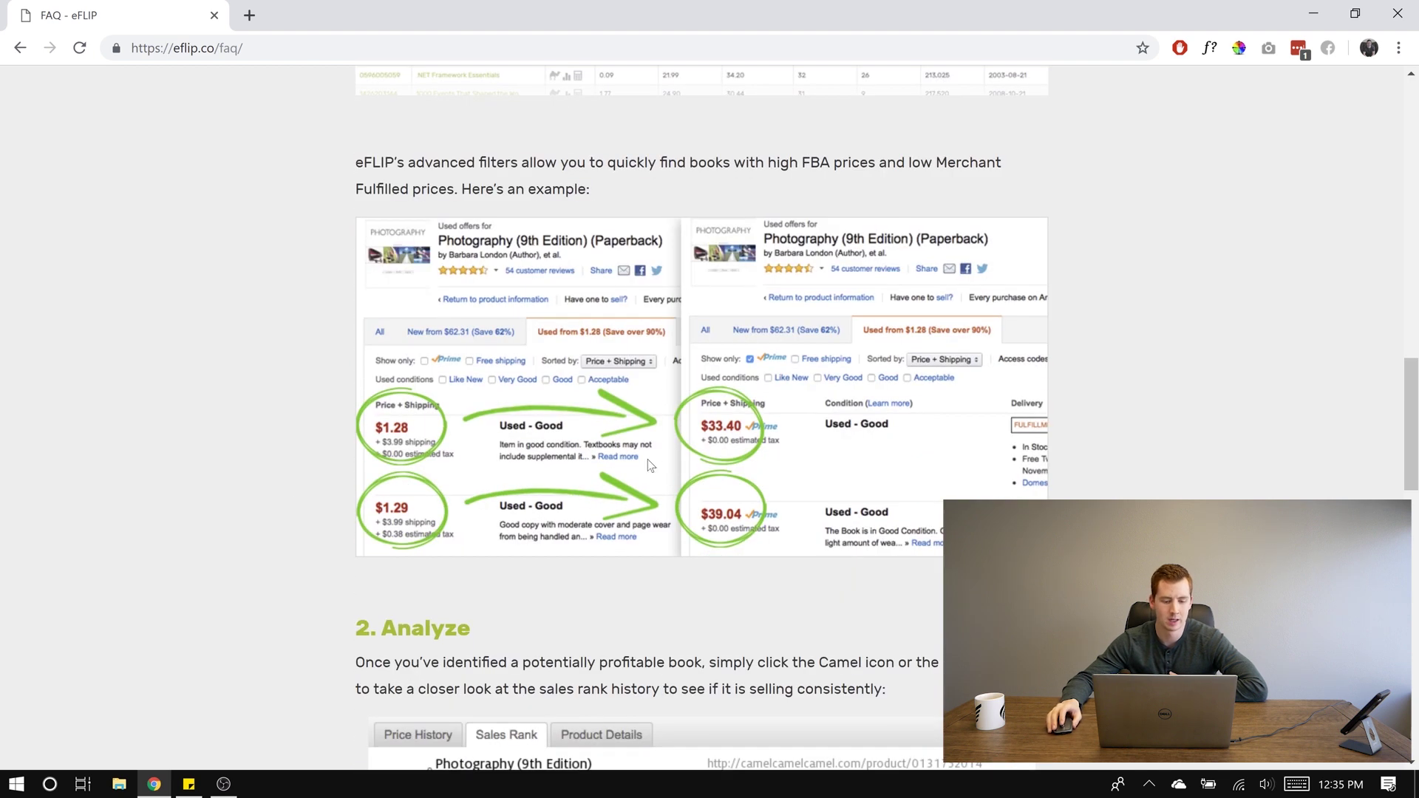
scroll(640, 477, "down", 5)
scroll(640, 476, "down", 10)
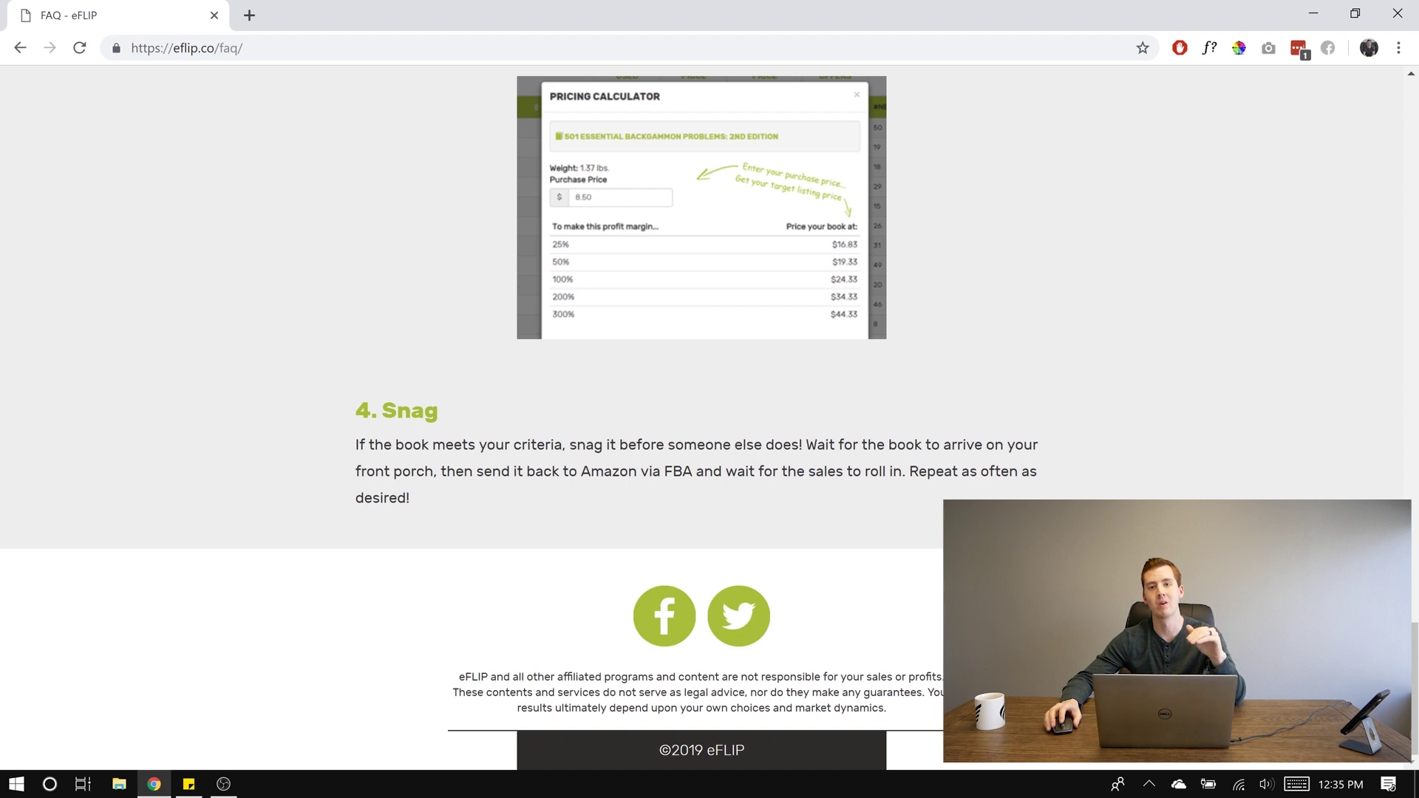
key("Home")
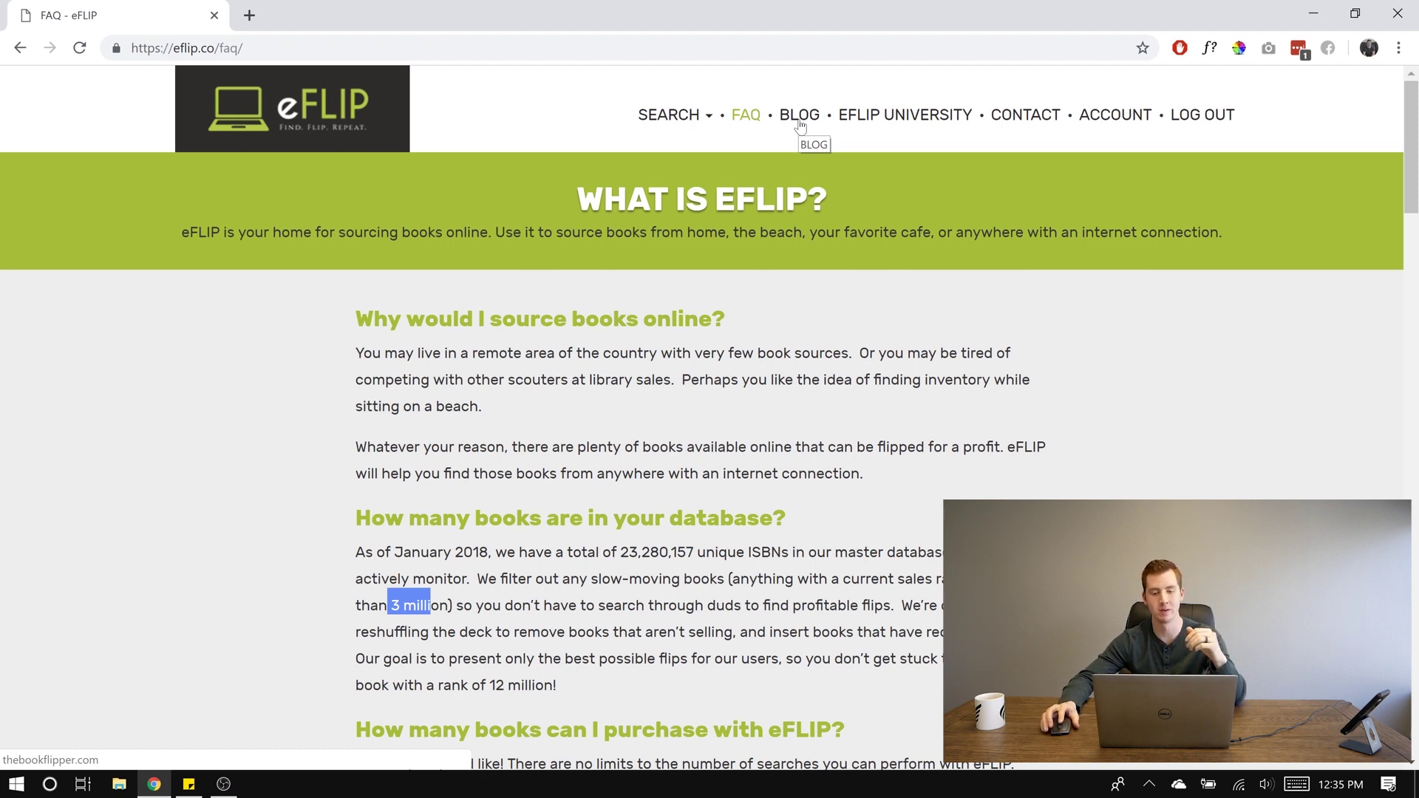
Step: Open the eFLIP University page and look over its Fundamentals, Boot Camp, Sourcing Strategies and Prepping & Packaging videos
left_click(868, 113)
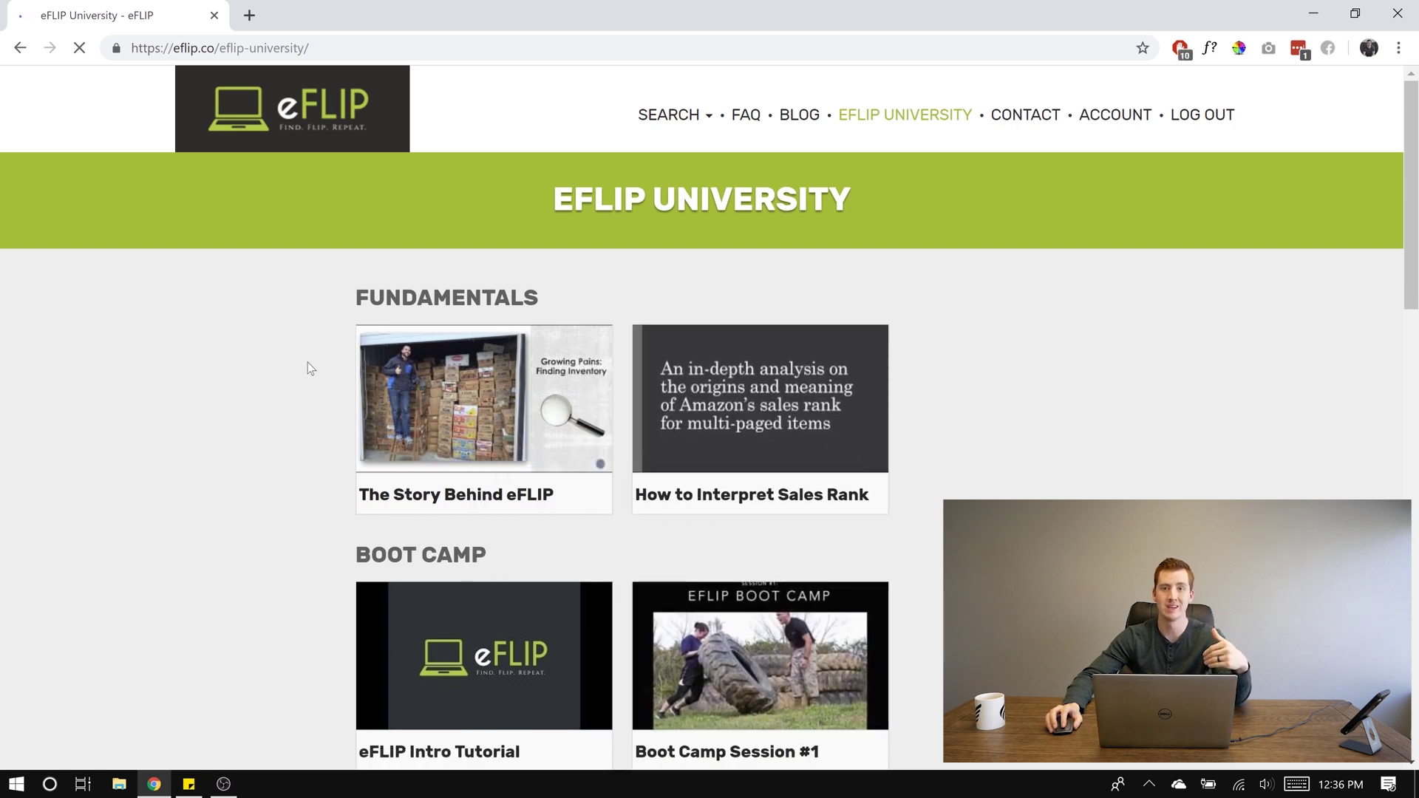
scroll(314, 380, "down", 4)
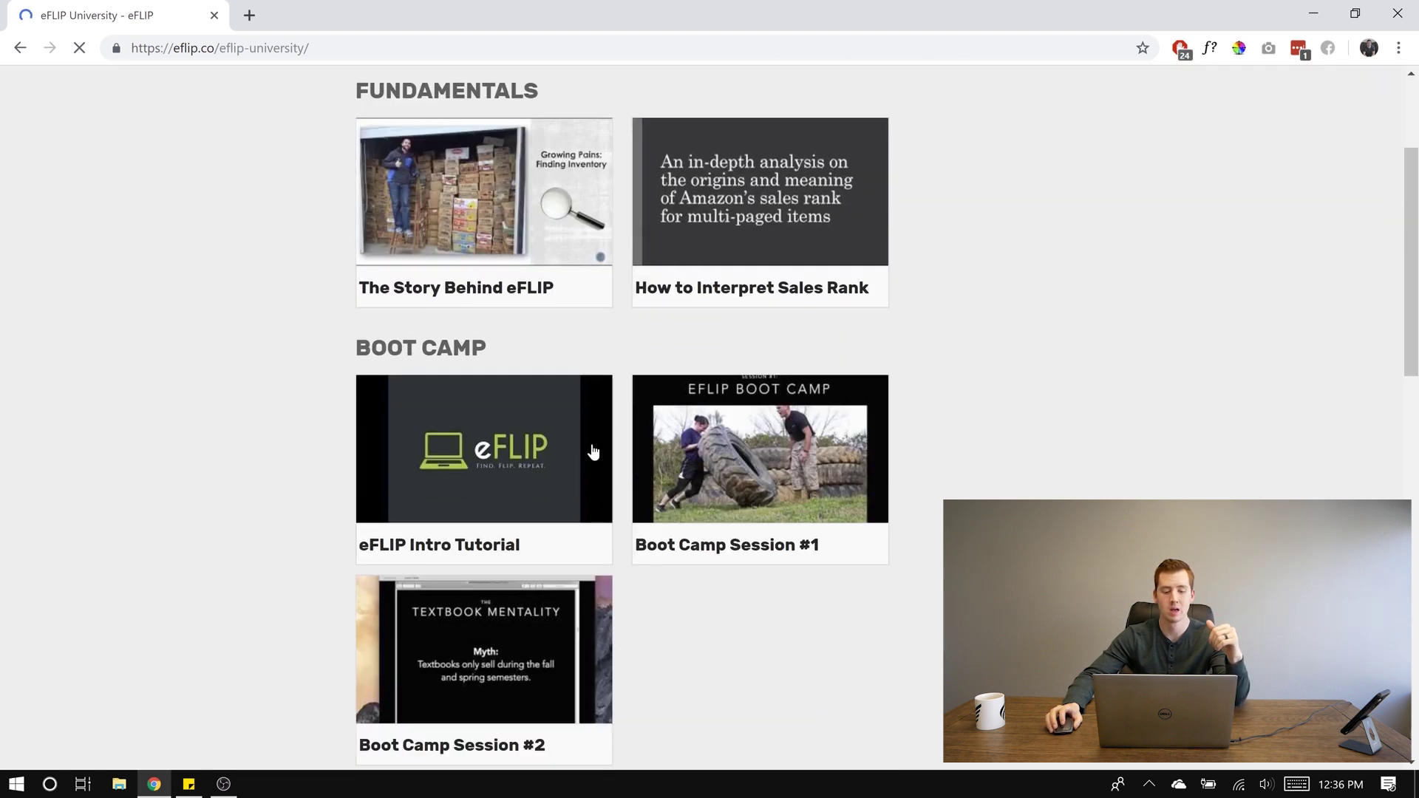
scroll(232, 371, "down", 8)
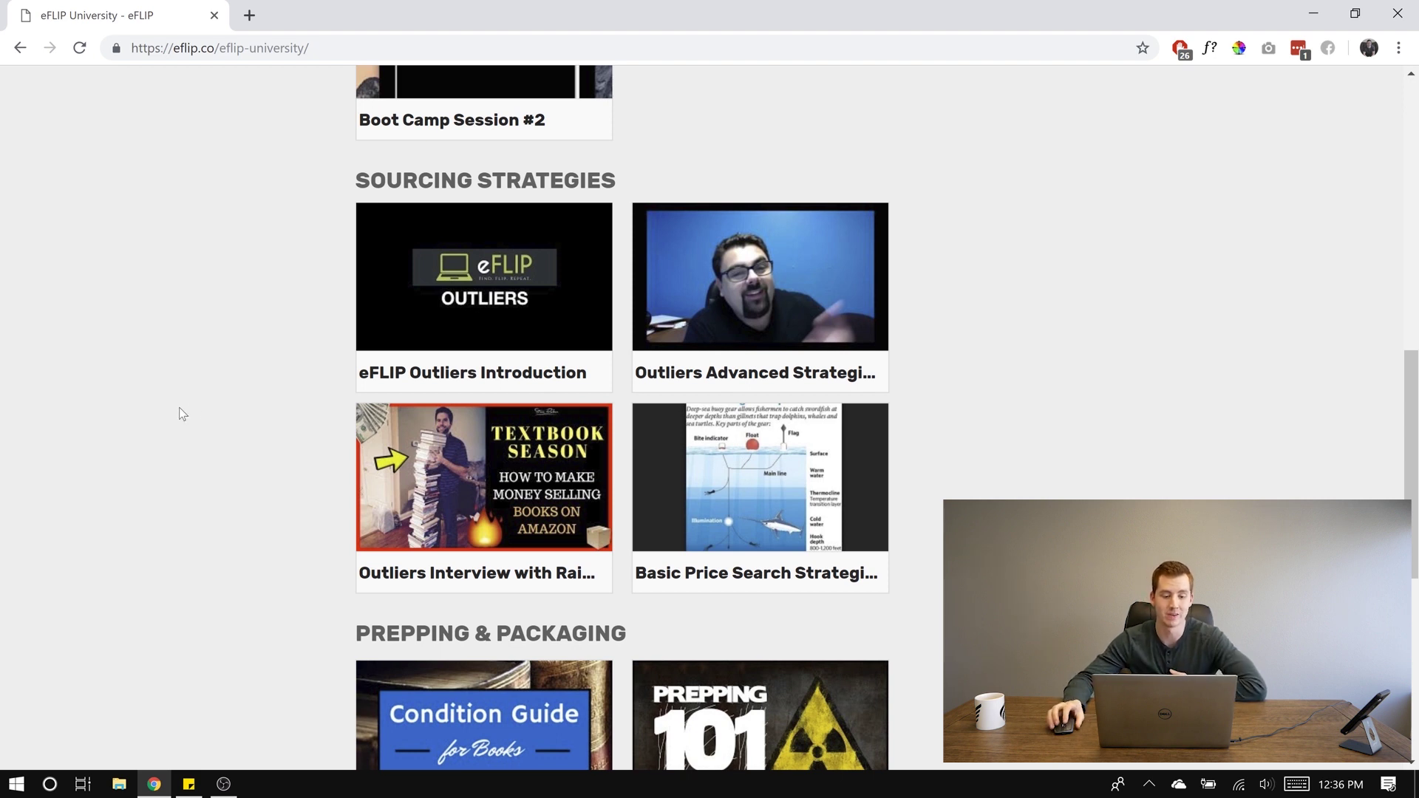
scroll(276, 399, "up", 8)
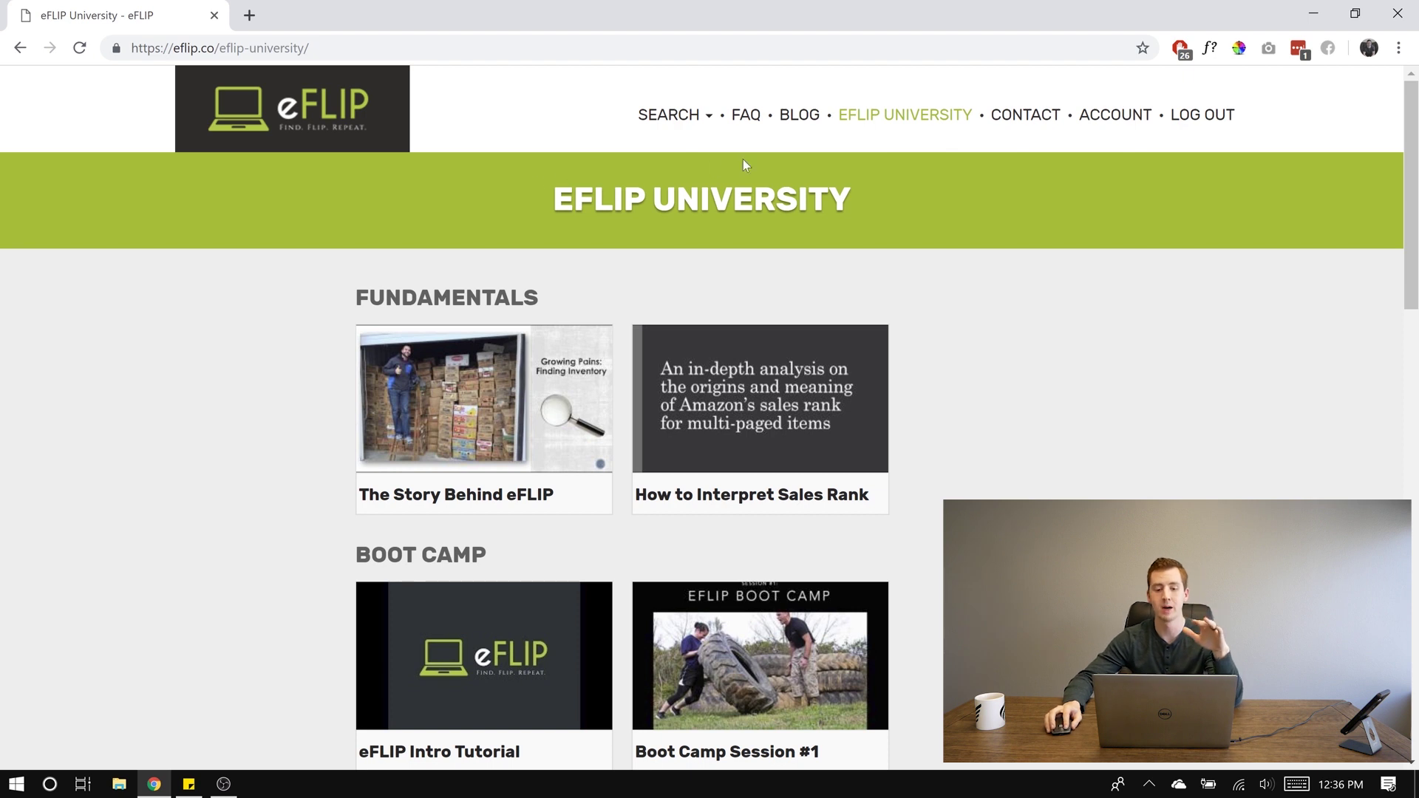
Step: Examine the All Books, Textbooks and Outliers search pages one after another
left_click(666, 117)
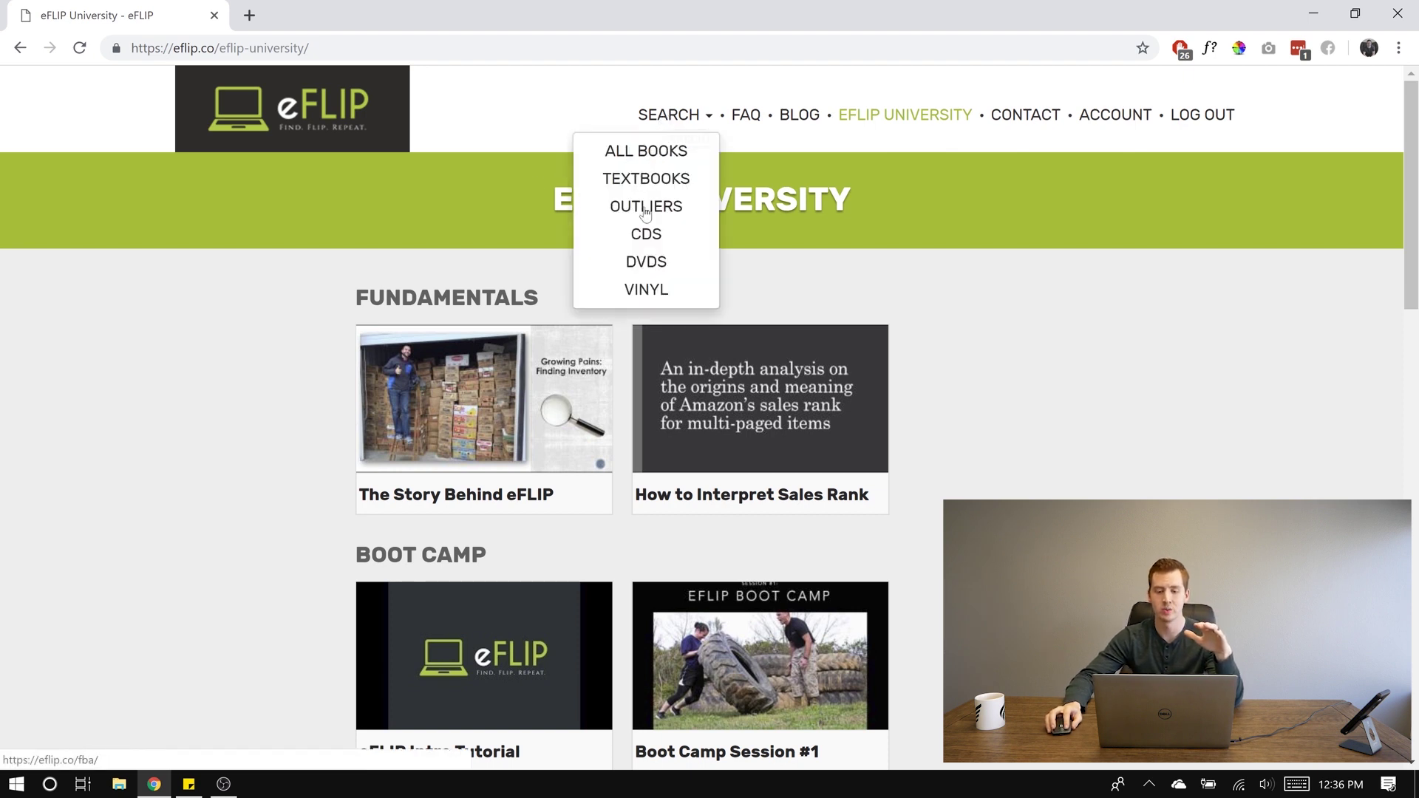
left_click(659, 154)
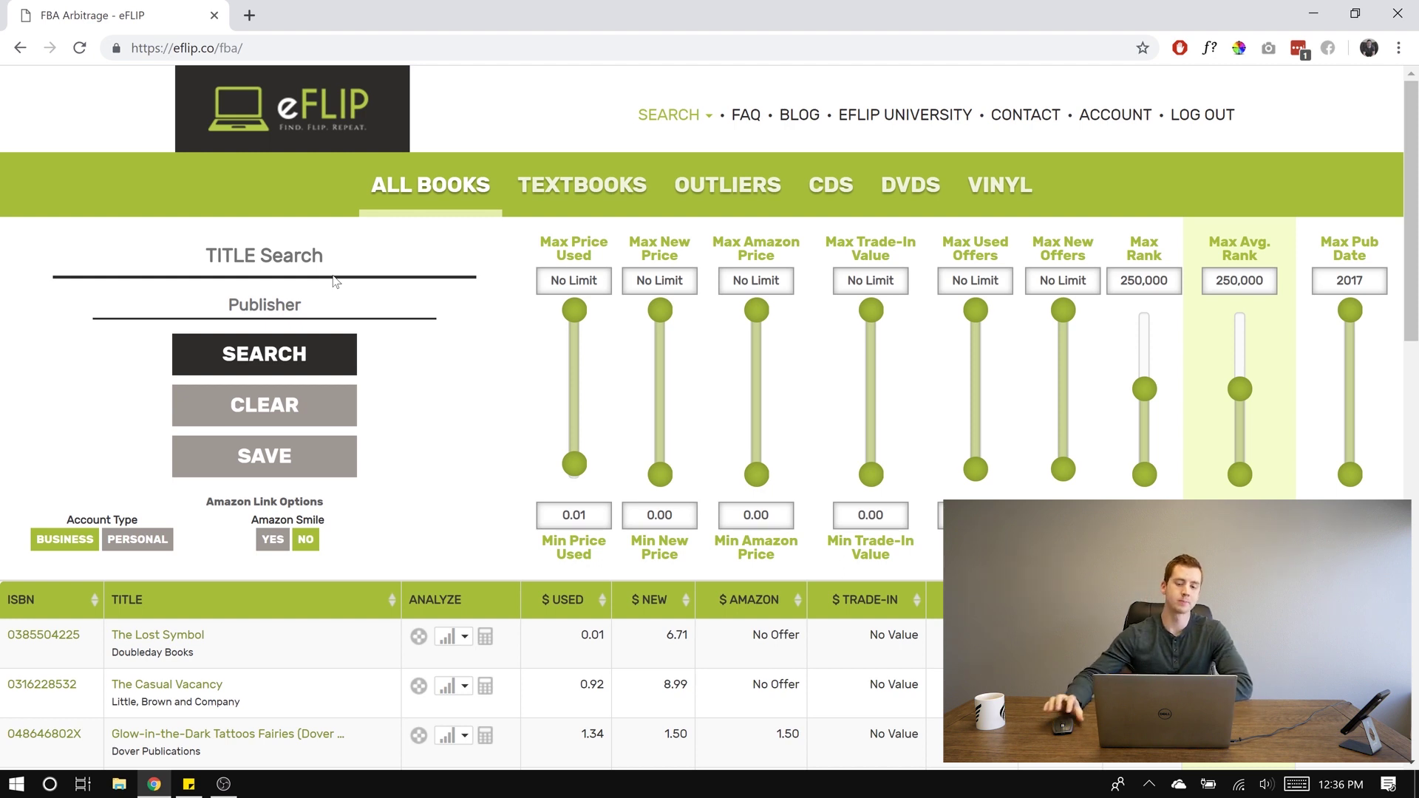
left_click(528, 212)
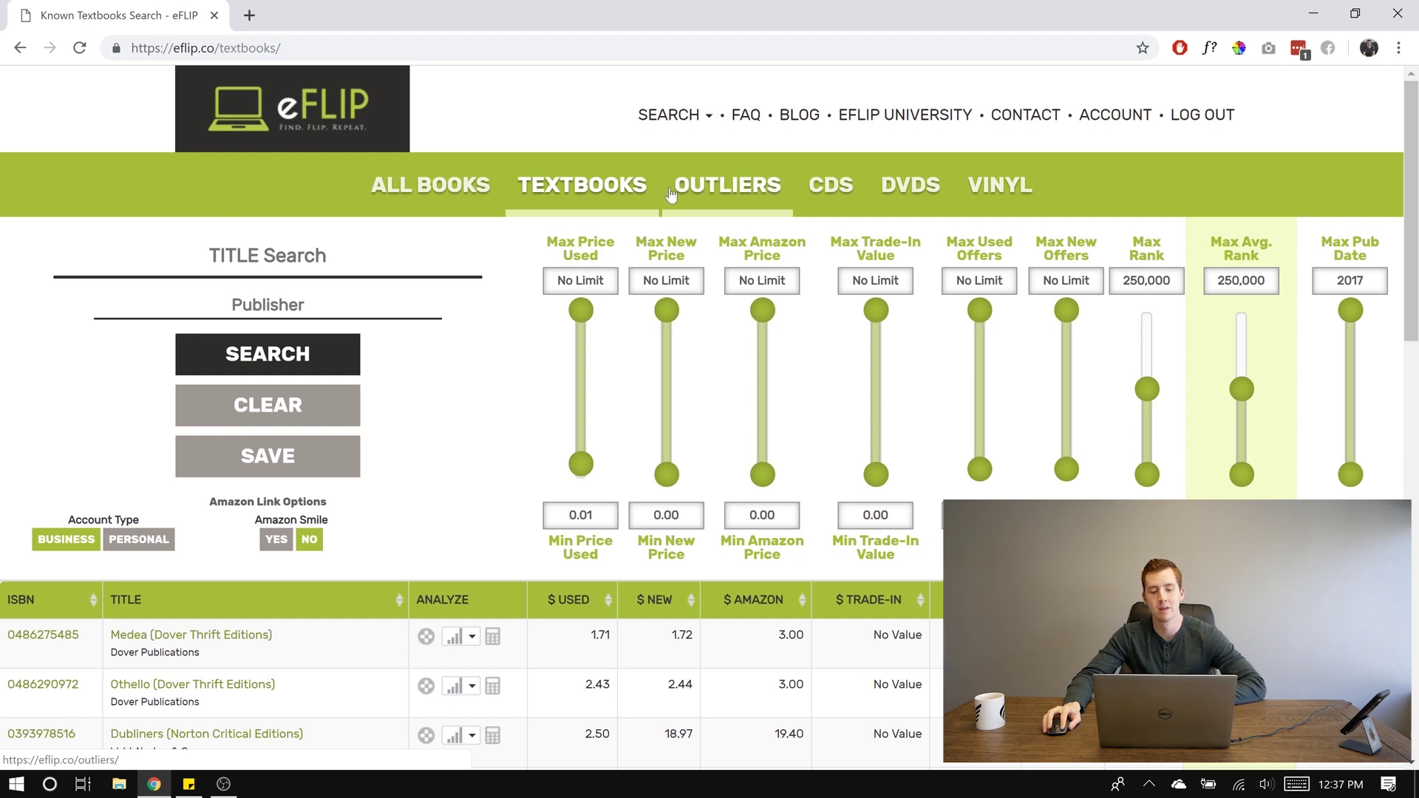
left_click(732, 200)
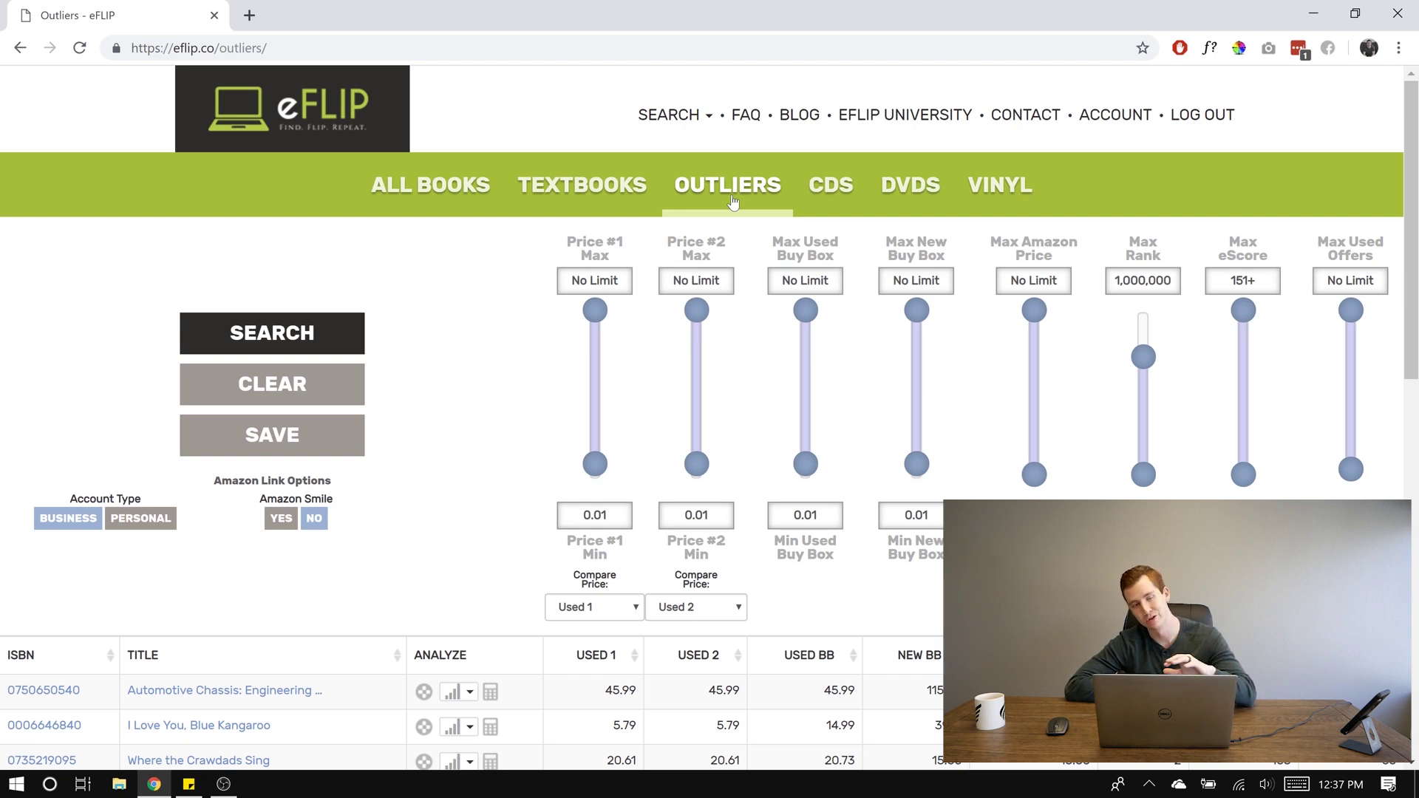
Step: Revisit the Textbooks search page, and return to the Outliers search to review its filters and compare-price options
left_click(586, 194)
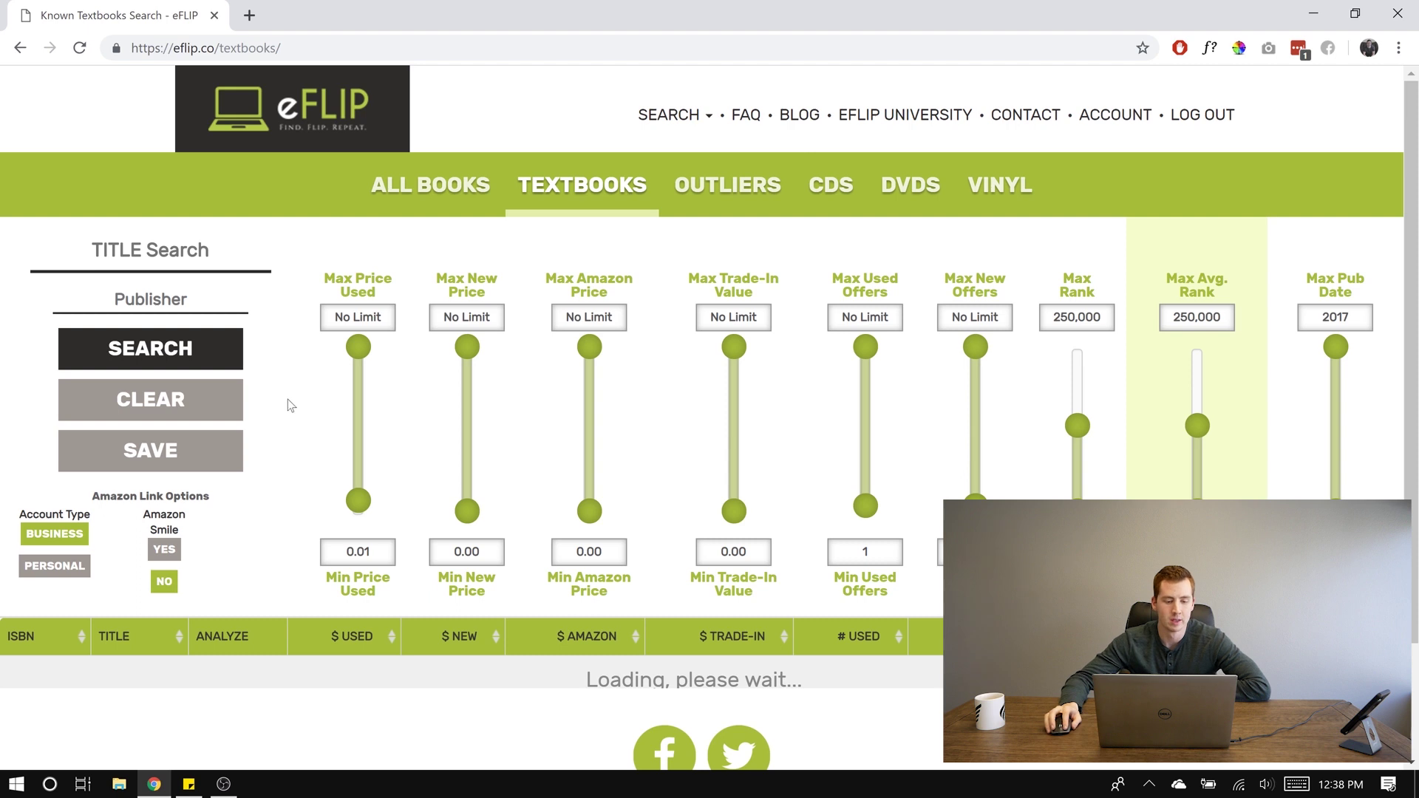
left_click(351, 460)
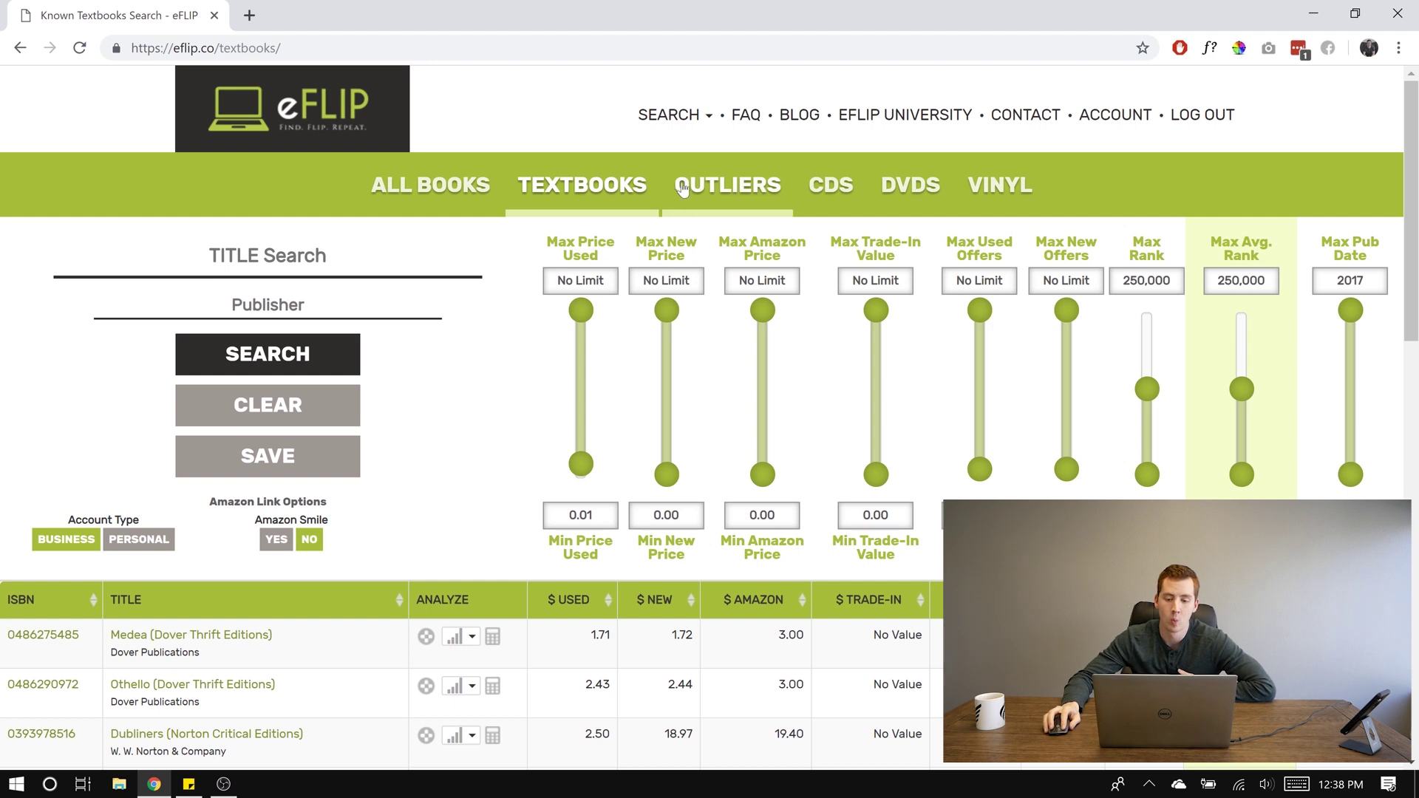
left_click(706, 189)
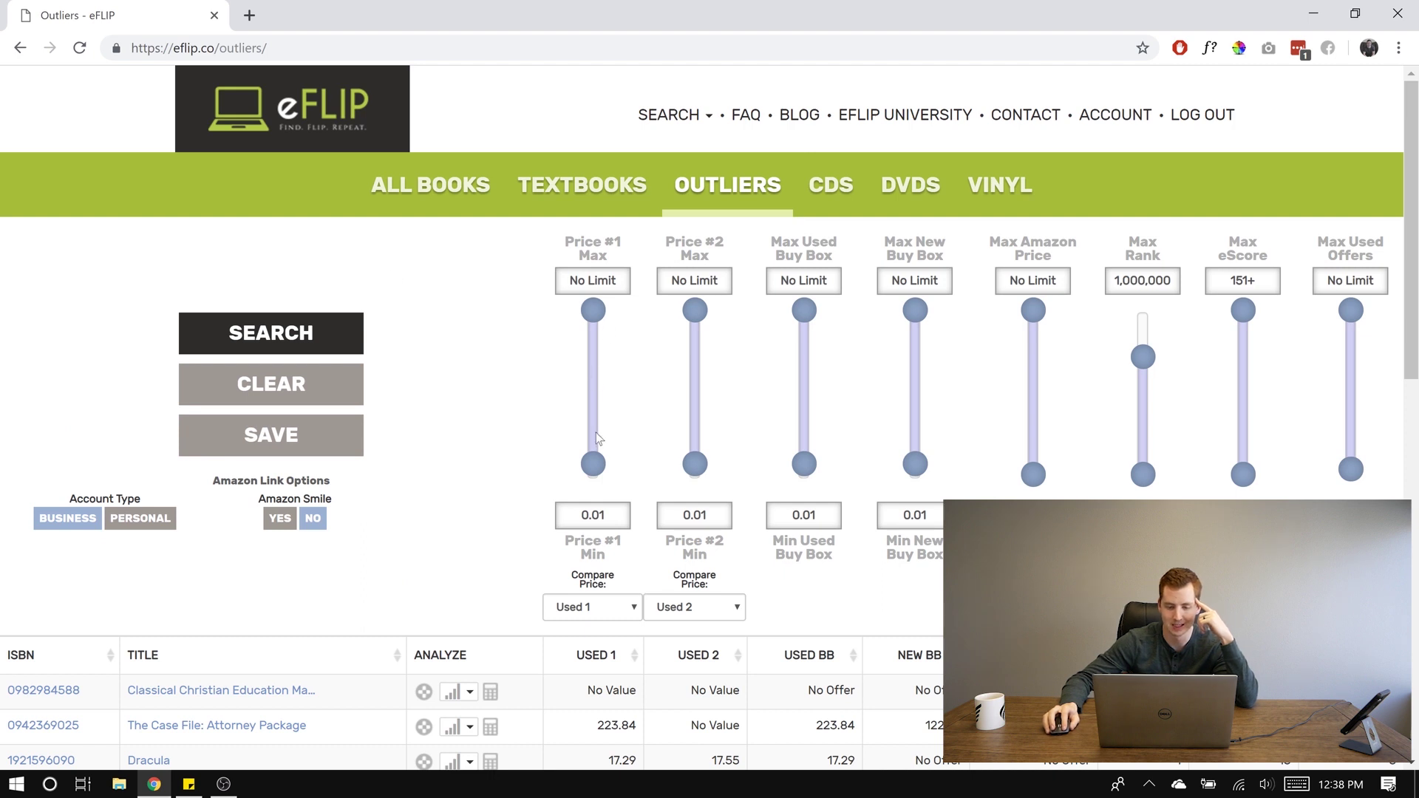
scroll(592, 599, "down", 1)
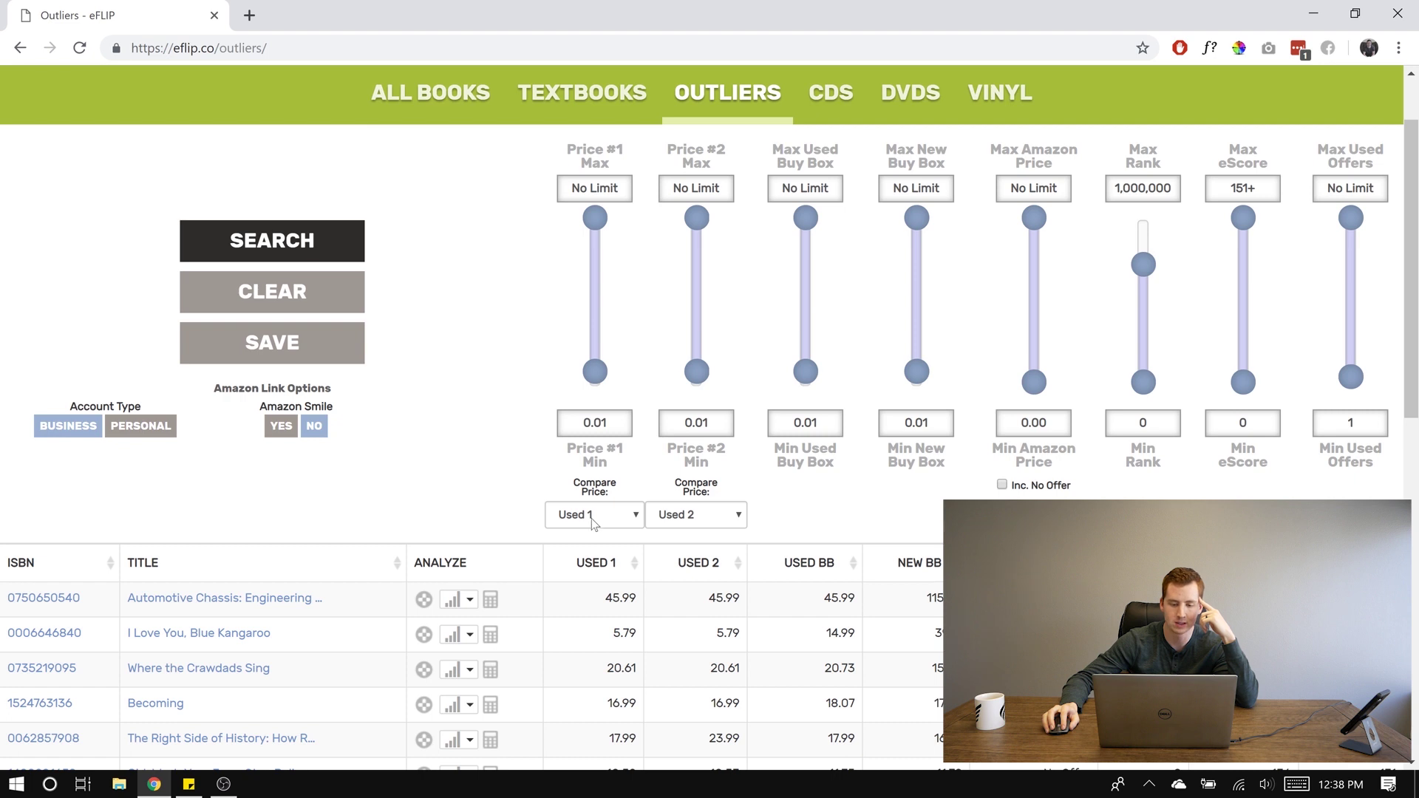
scroll(470, 446, "up", 1)
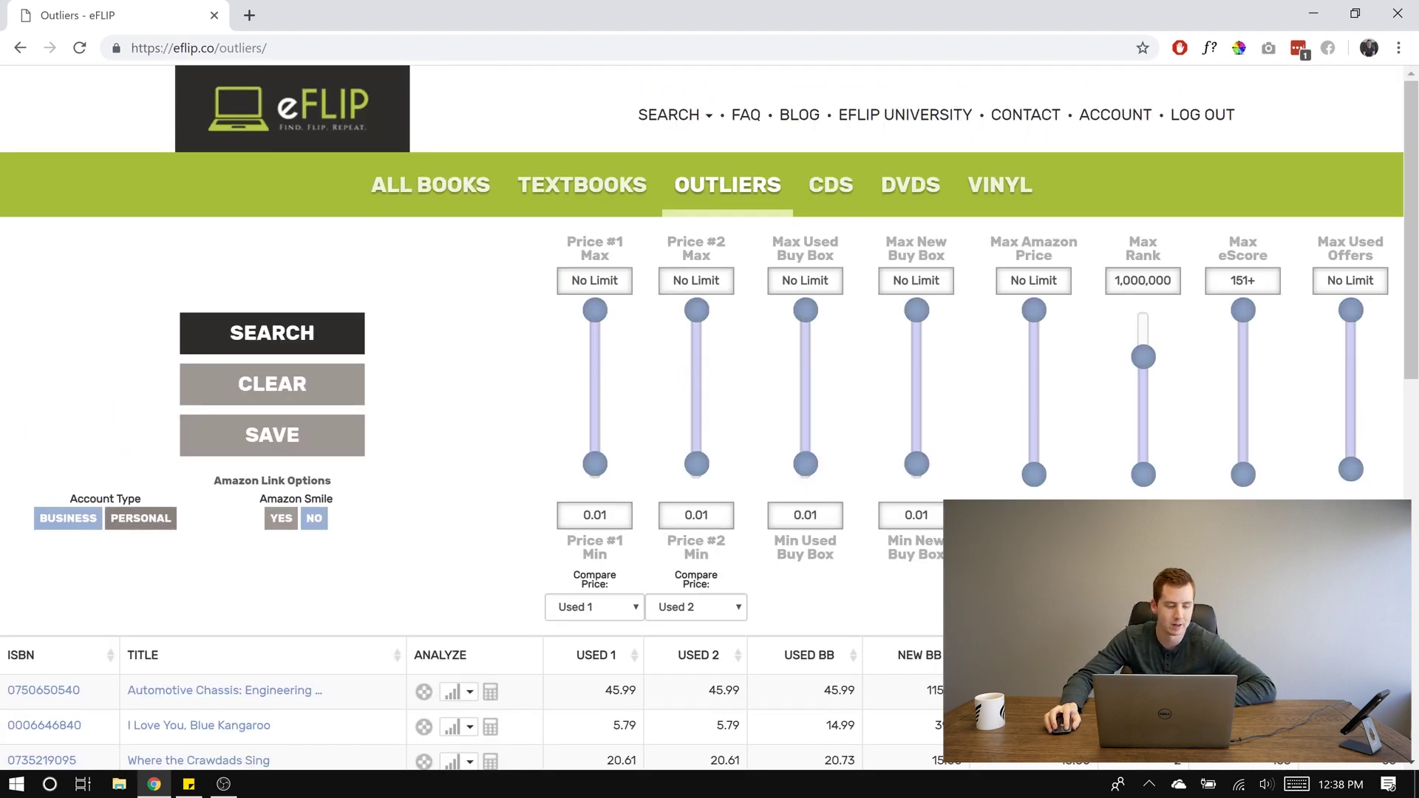
Step: Set the Amazon link account type to Personal and limit Price #1, comparing Used 1, to a maximum of 10.00
left_click_drag(83, 500, 162, 504)
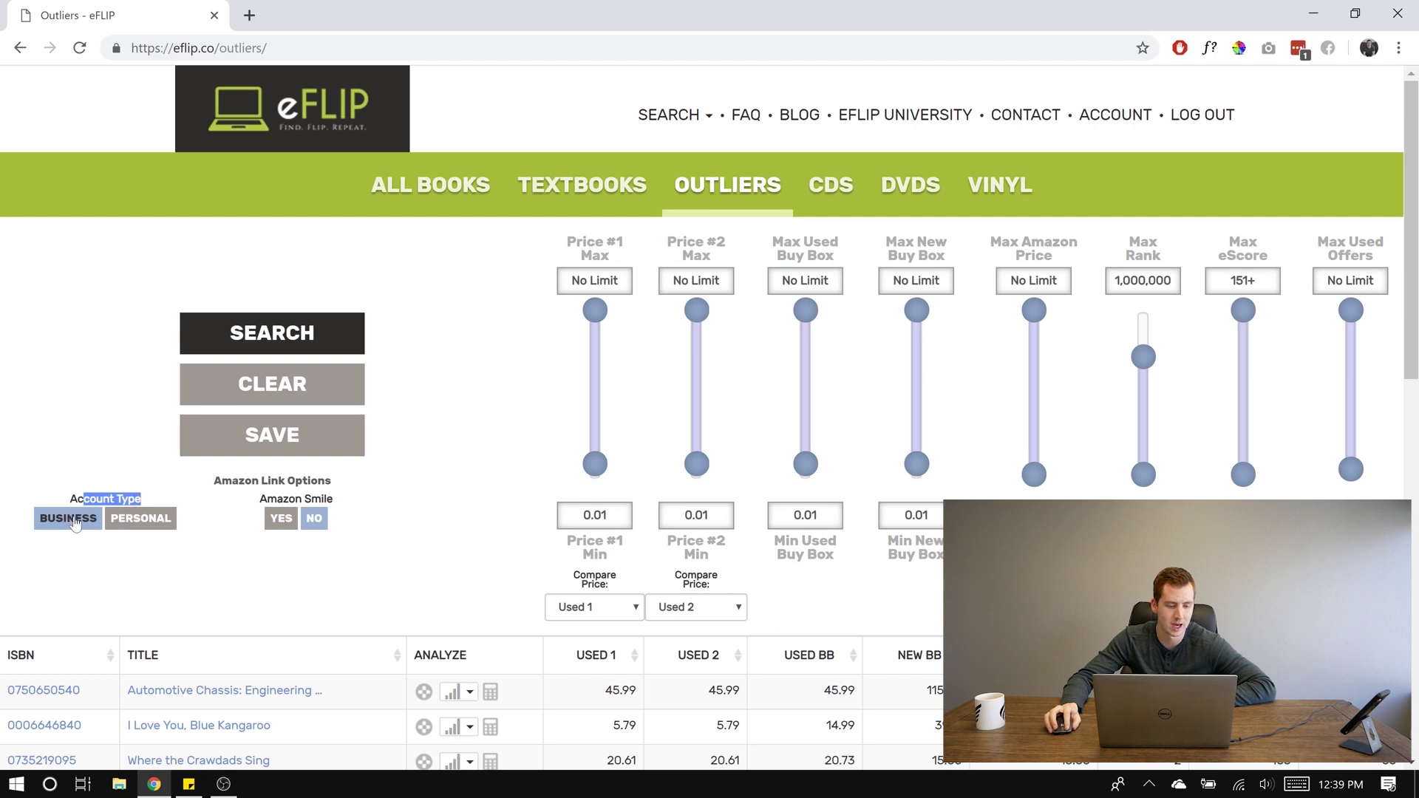
left_click(145, 523)
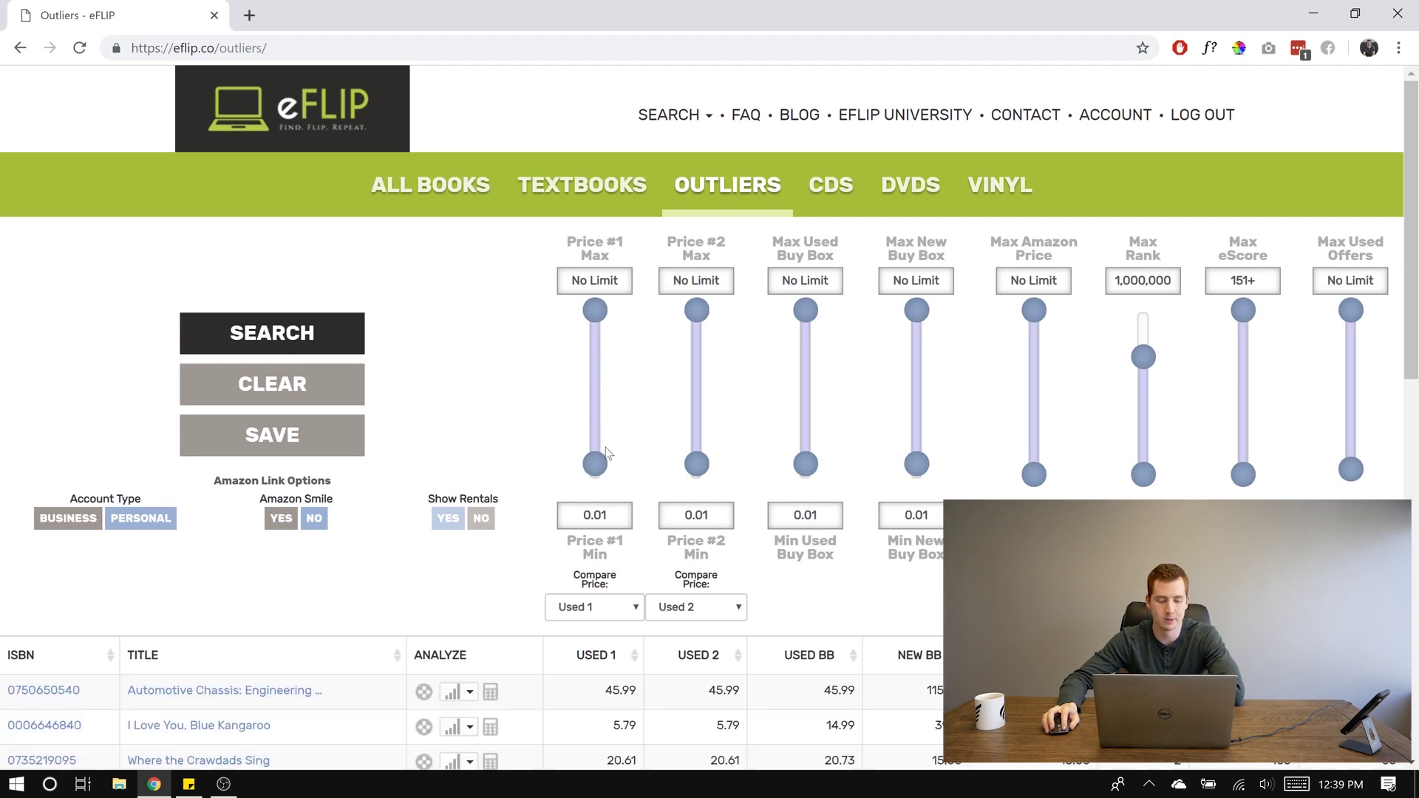
left_click(624, 608)
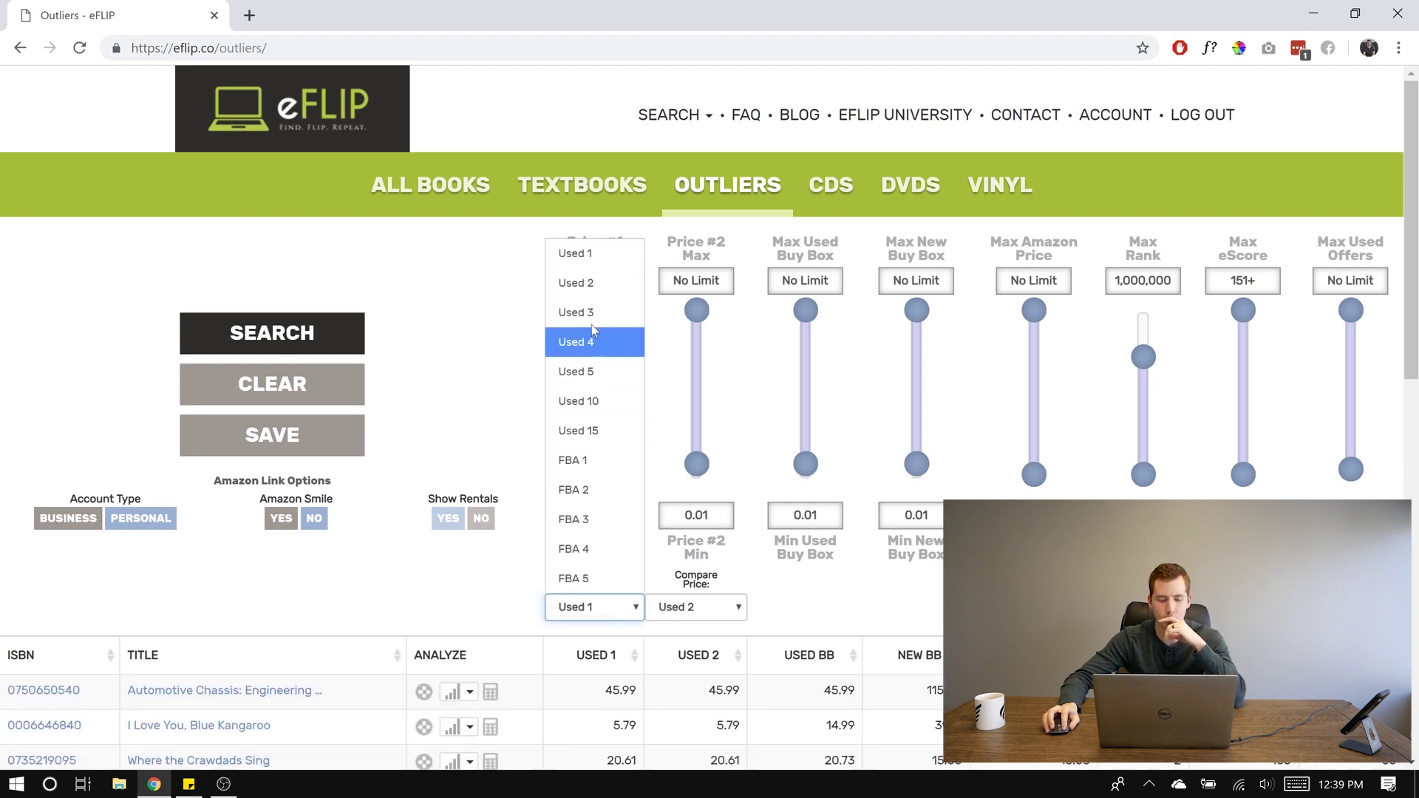
left_click(577, 251)
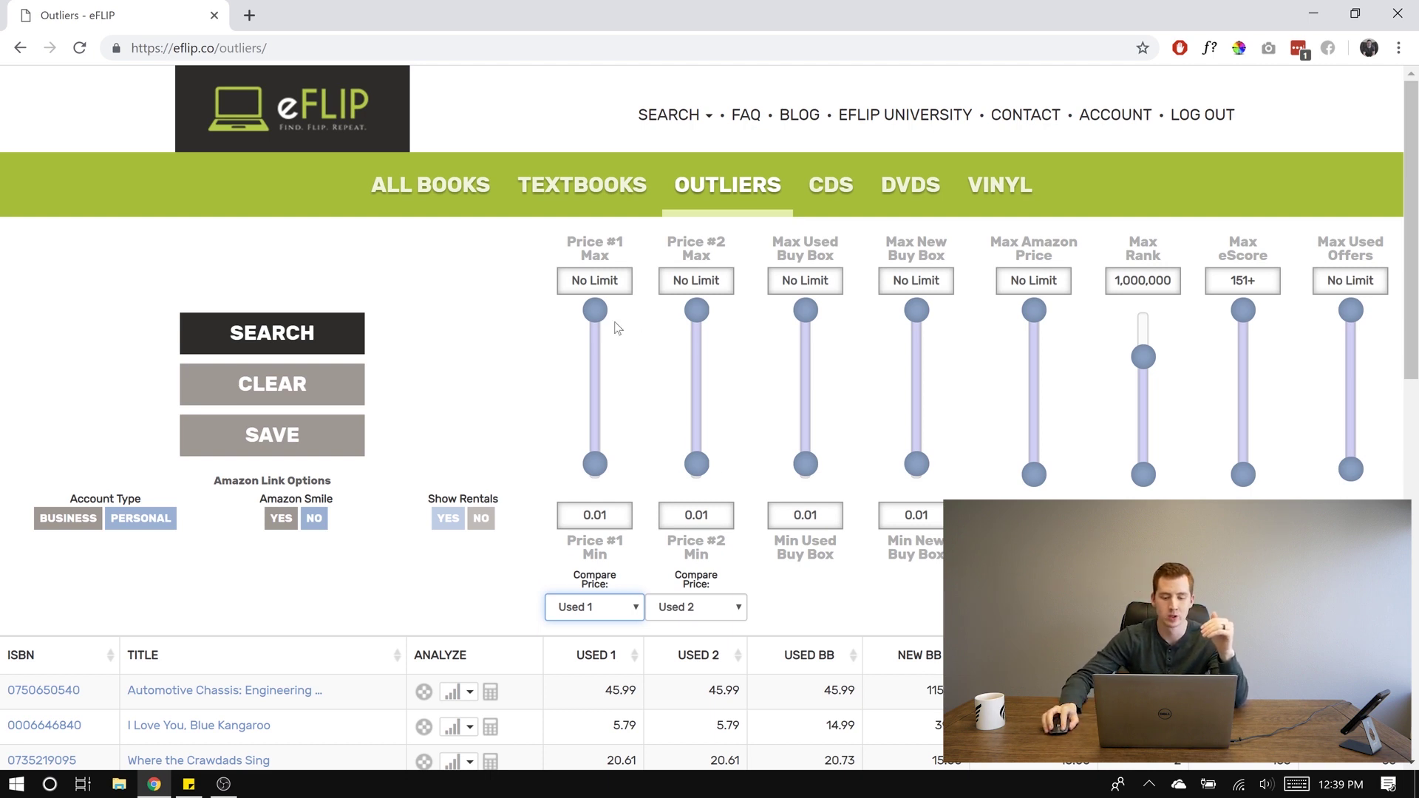
left_click_drag(595, 310, 616, 400)
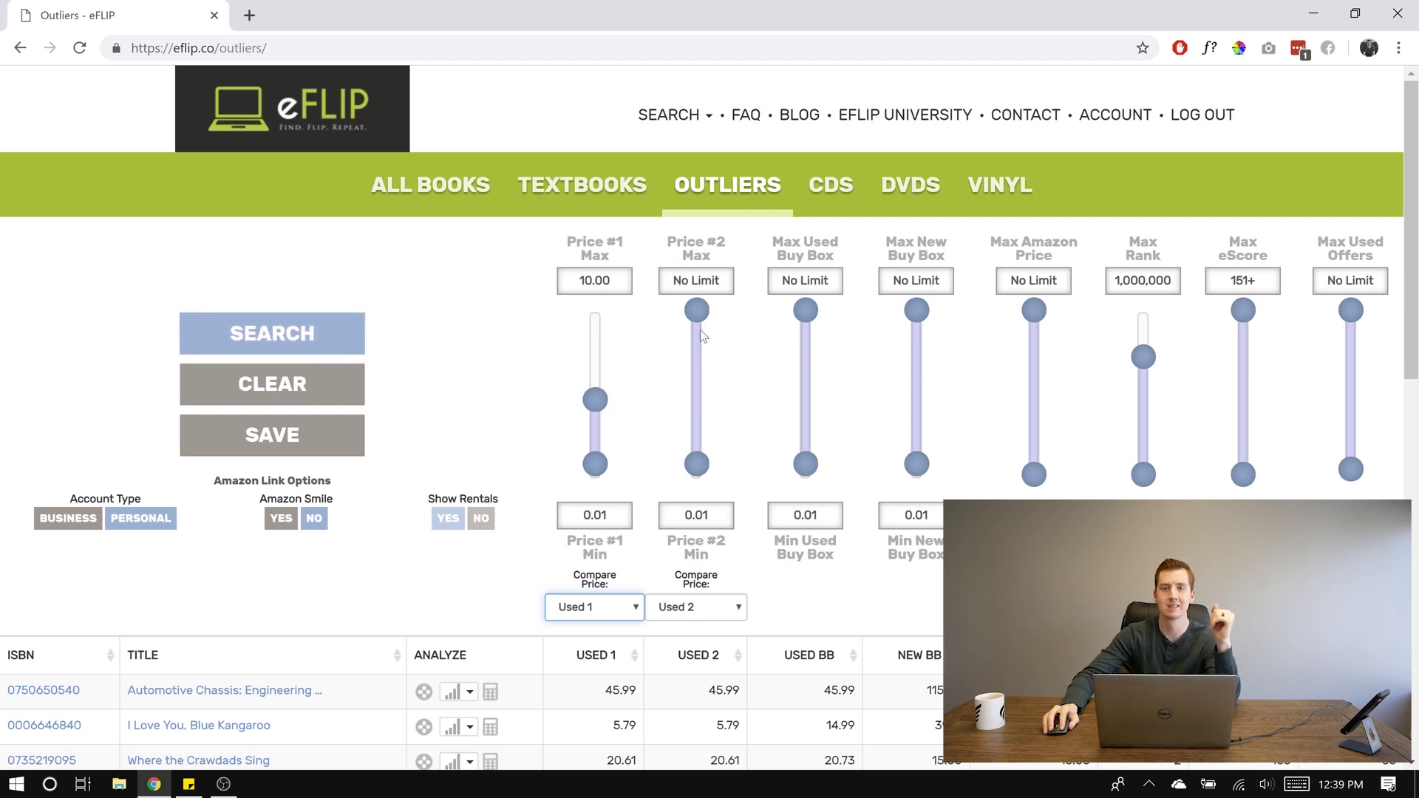
Step: Compare Price #2 against FBA 1 and set its minimum to 30.00
left_click(717, 607)
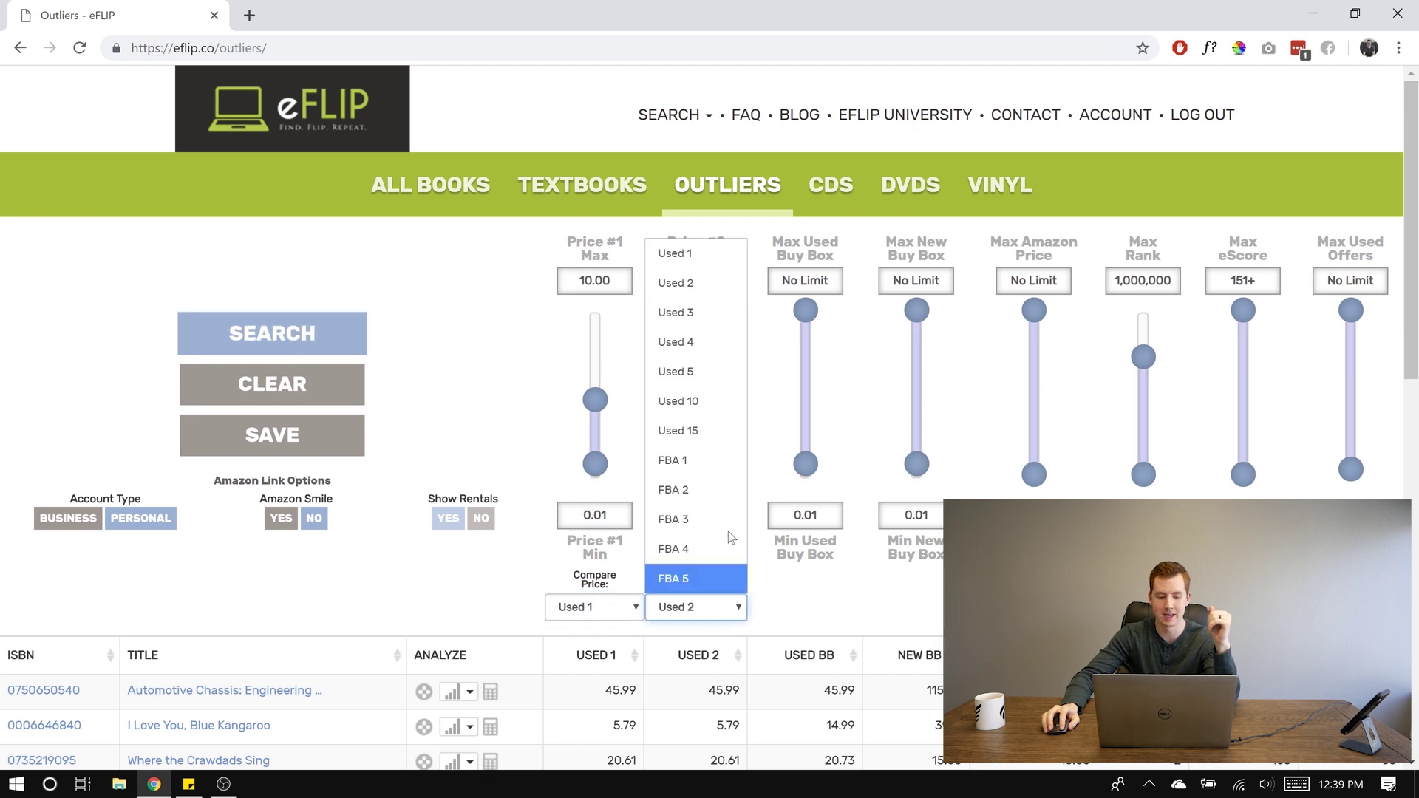
left_click(705, 458)
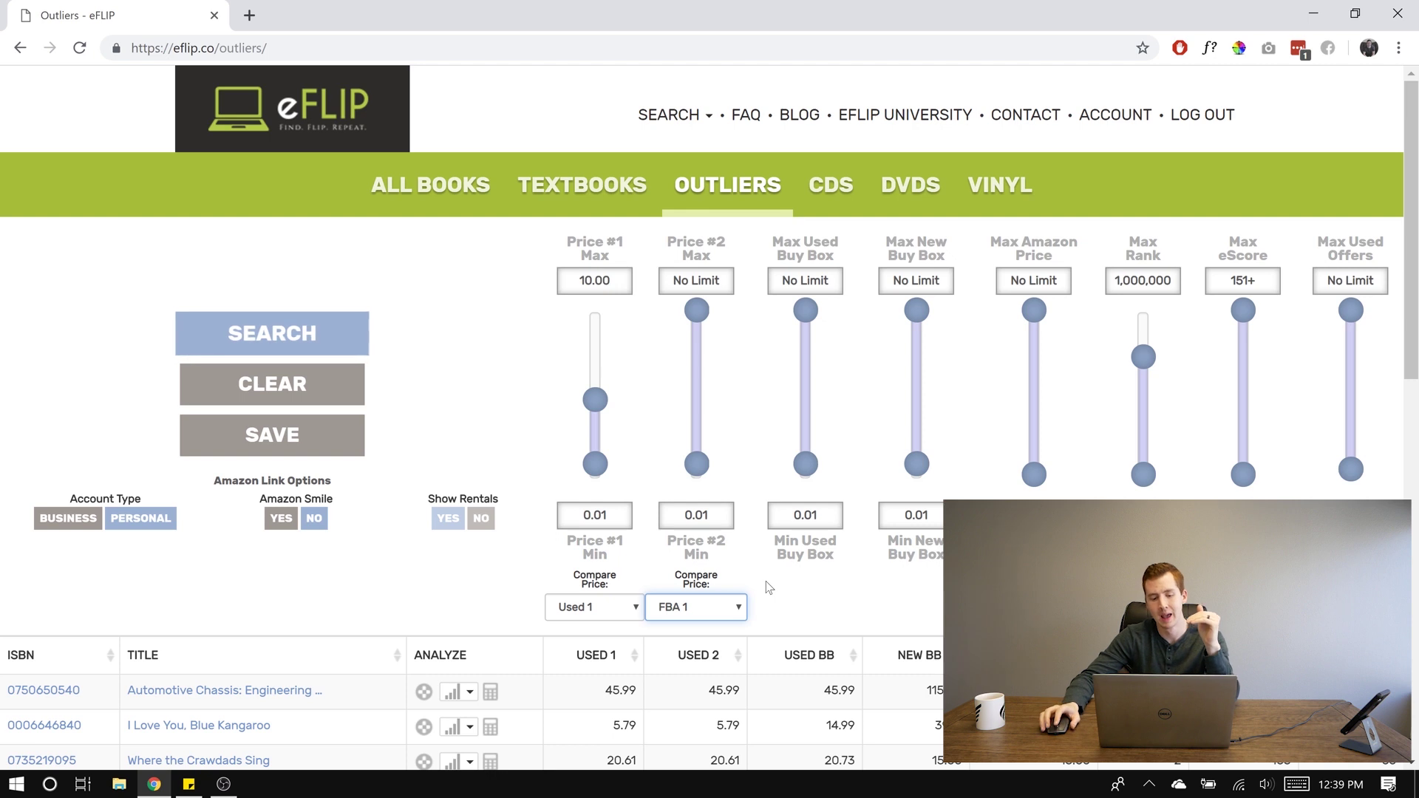
left_click_drag(700, 473, 705, 422)
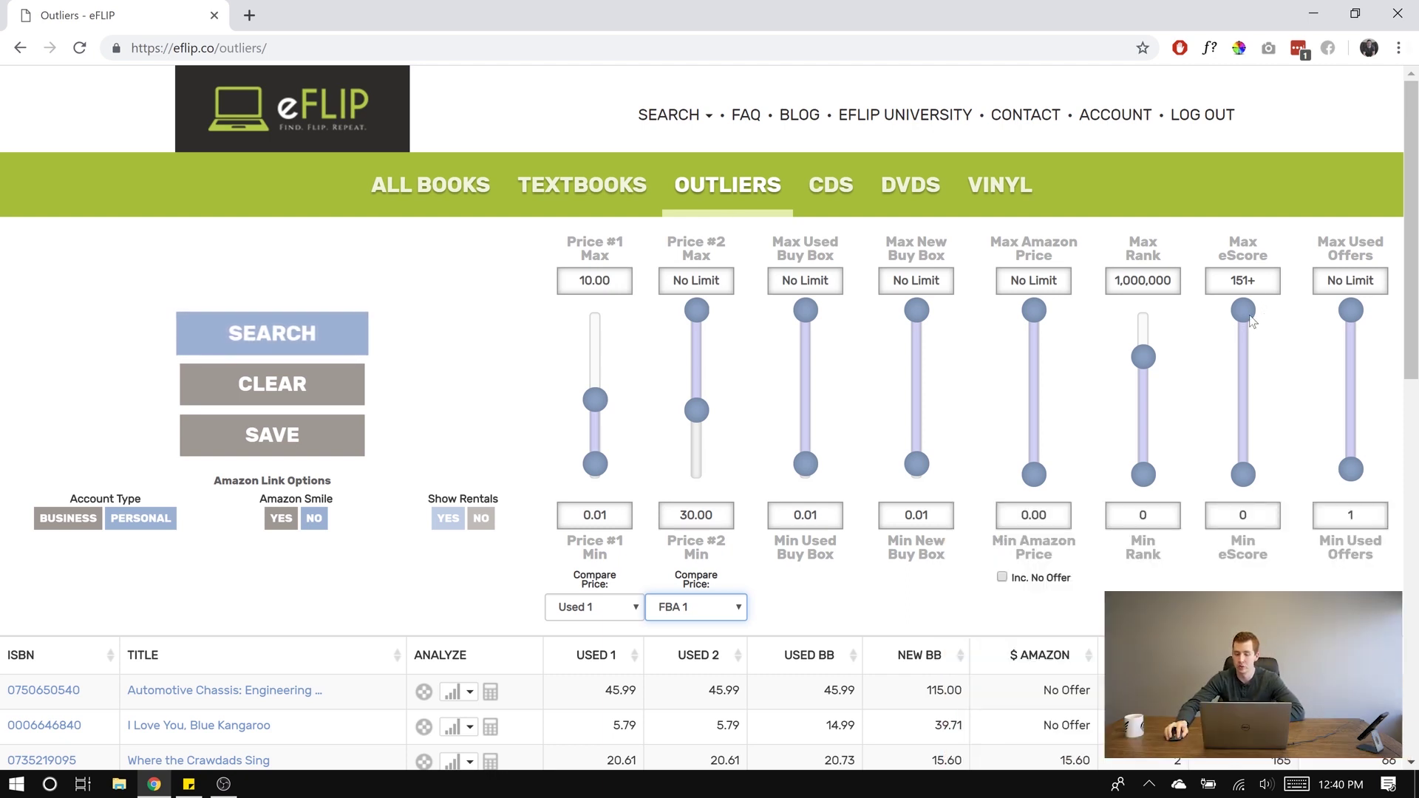
Step: Raise the minimum eScore filter to 12 and set the maximum rank to No Limit
mouse_move(1248, 316)
left_mouse_down()
mouse_move(1249, 408)
mouse_move(1248, 311)
left_mouse_up()
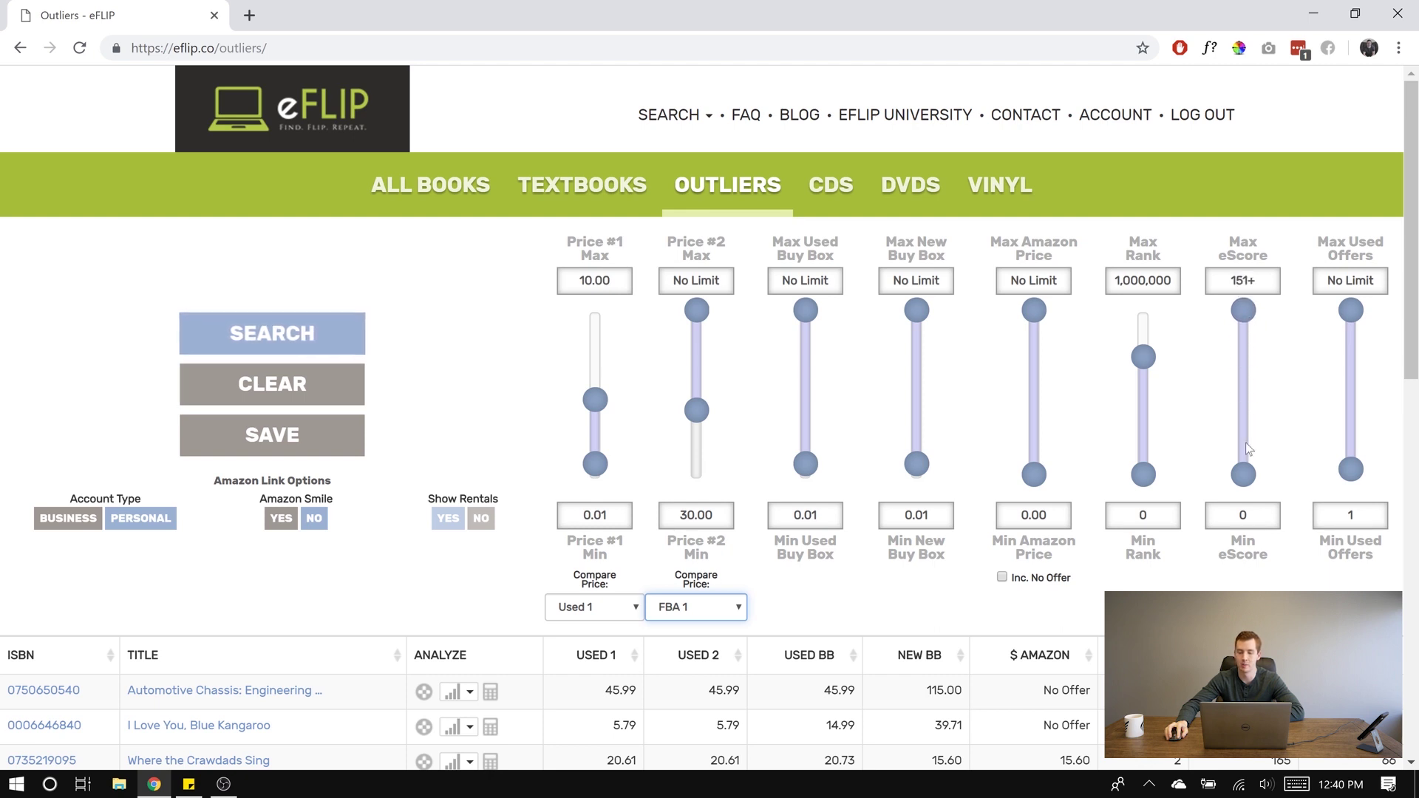
left_click_drag(1250, 473, 1268, 386)
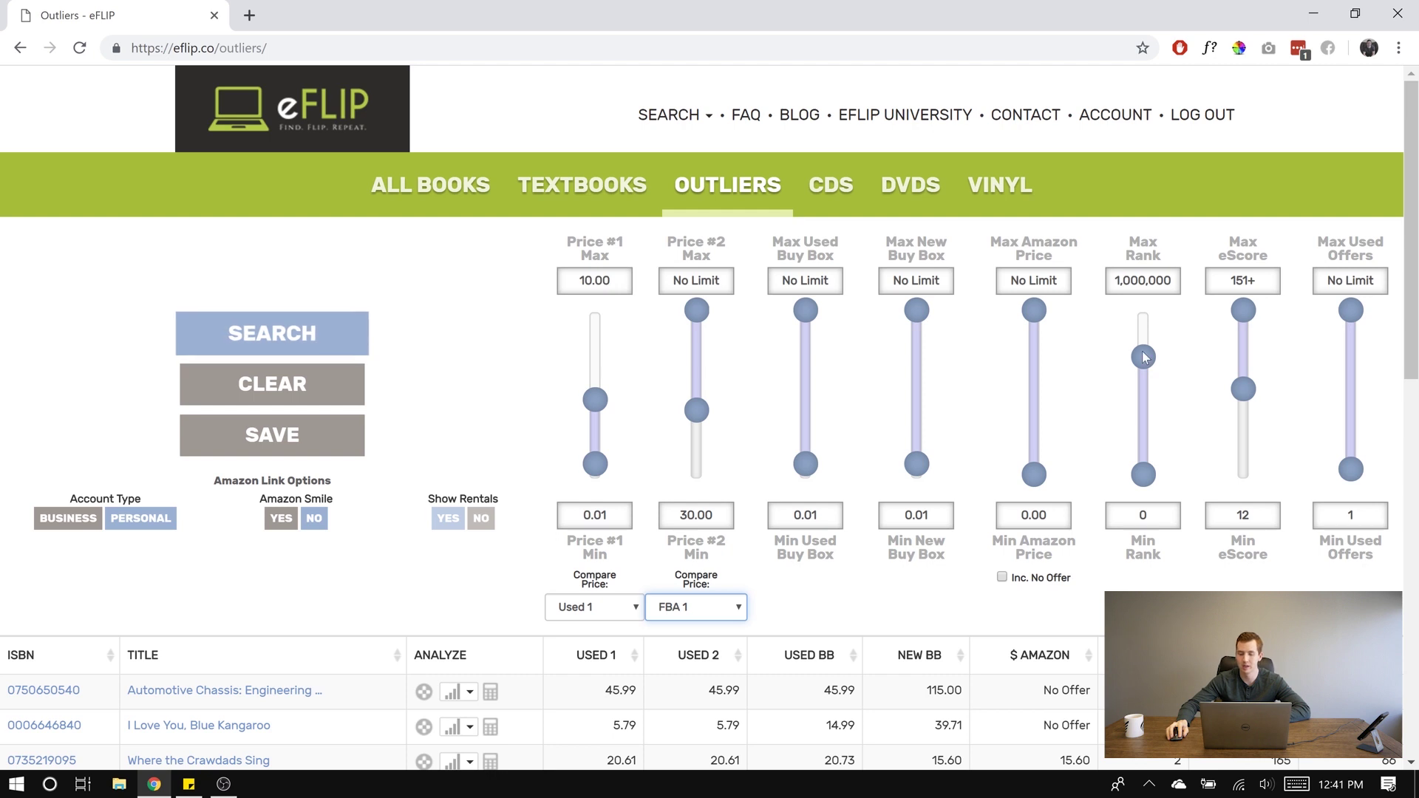
left_click_drag(1144, 358, 1144, 309)
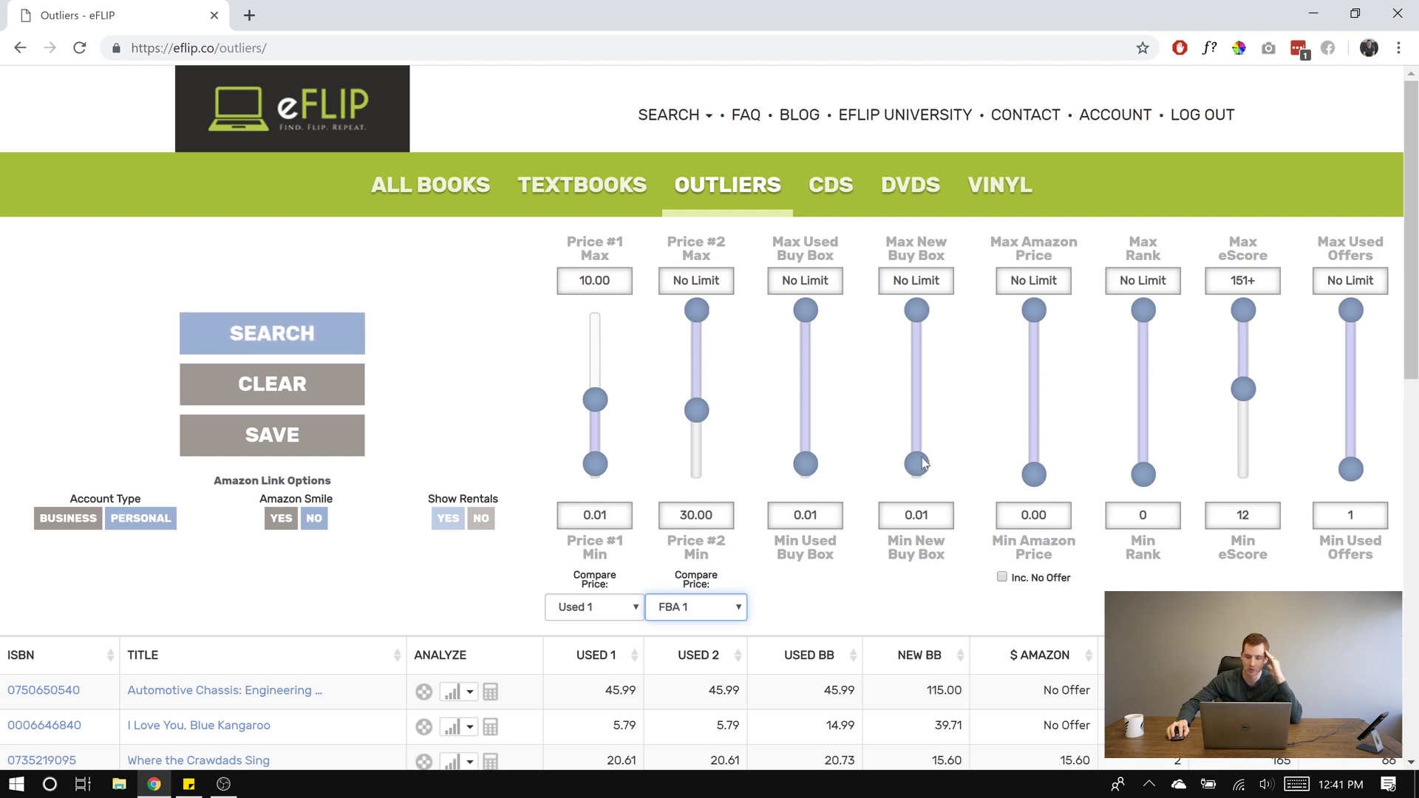
Step: Set the minimum New Buy Box price filter to 40.00
left_click_drag(918, 459, 928, 412)
left_click_drag(926, 408, 925, 400)
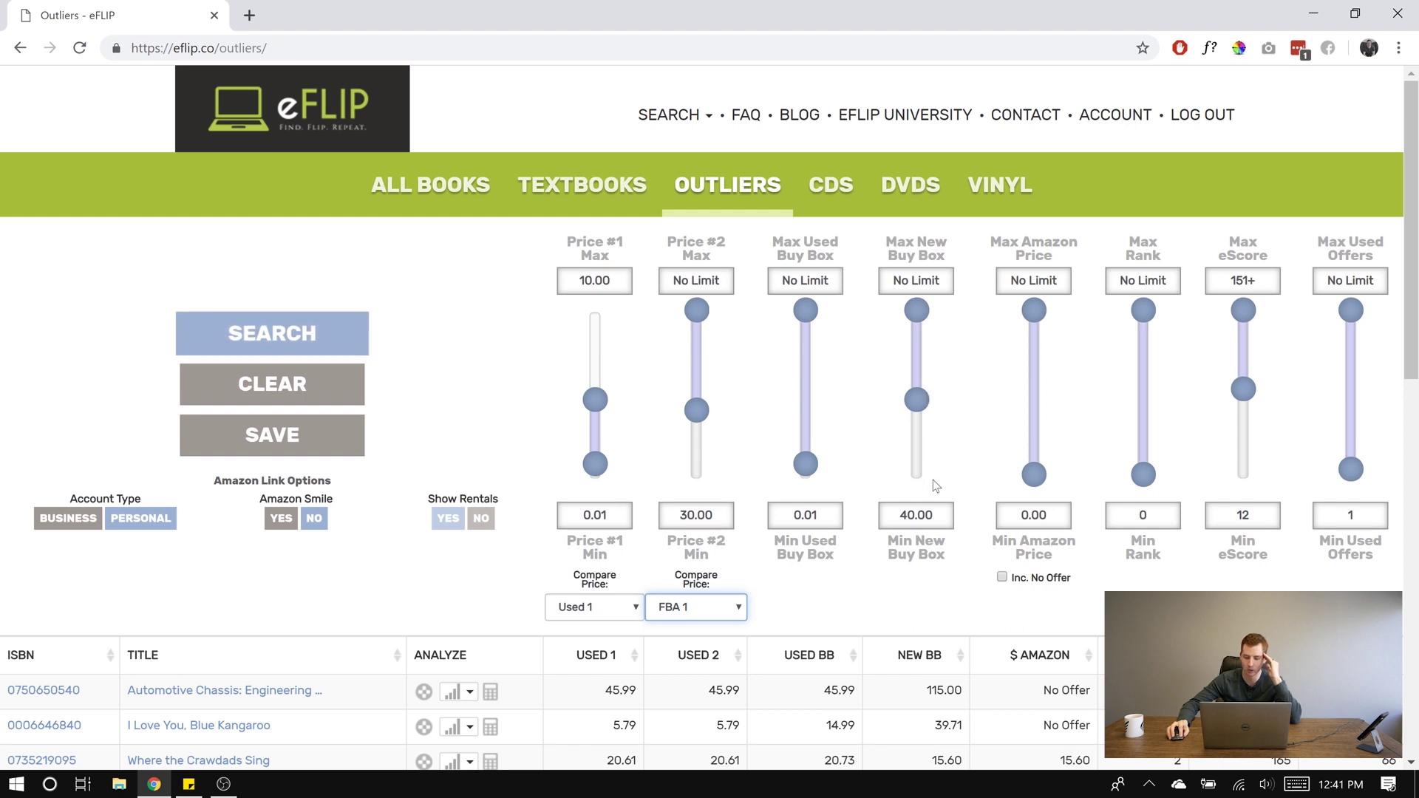
Step: Set the minimum Amazon Price filter to 40.00 and run the Outliers search
left_click_drag(1035, 470, 1045, 440)
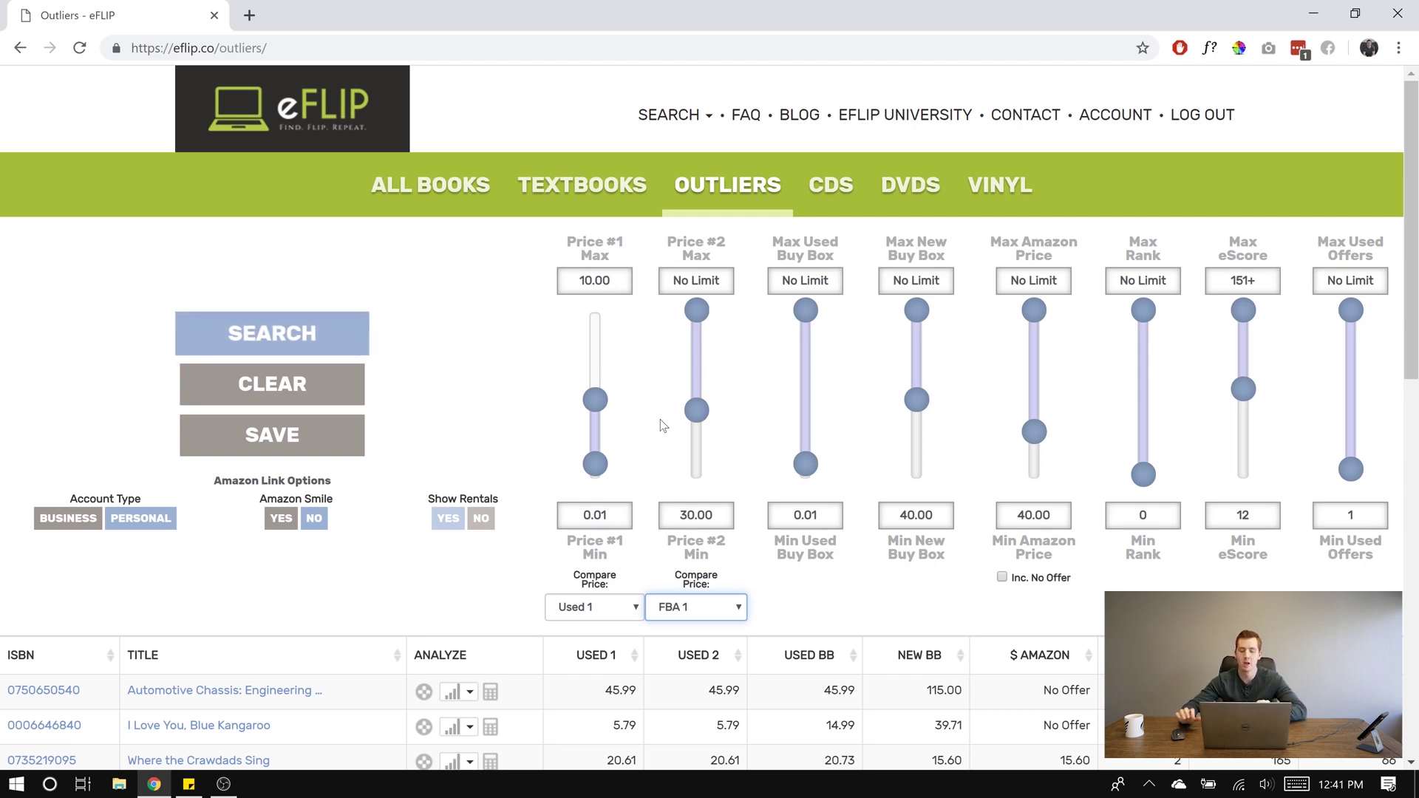
left_click(310, 333)
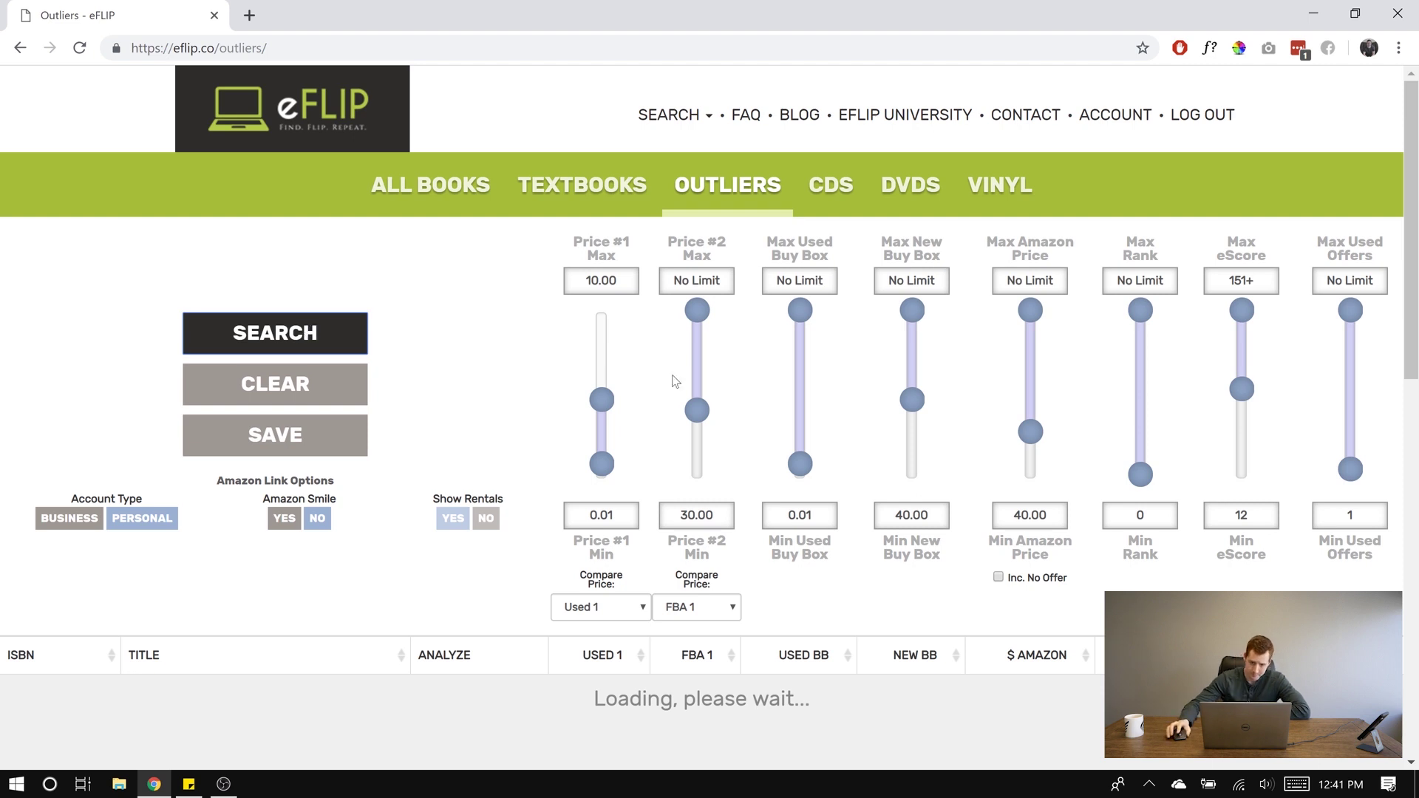
scroll(674, 373, "down", 1)
scroll(519, 396, "up", 1)
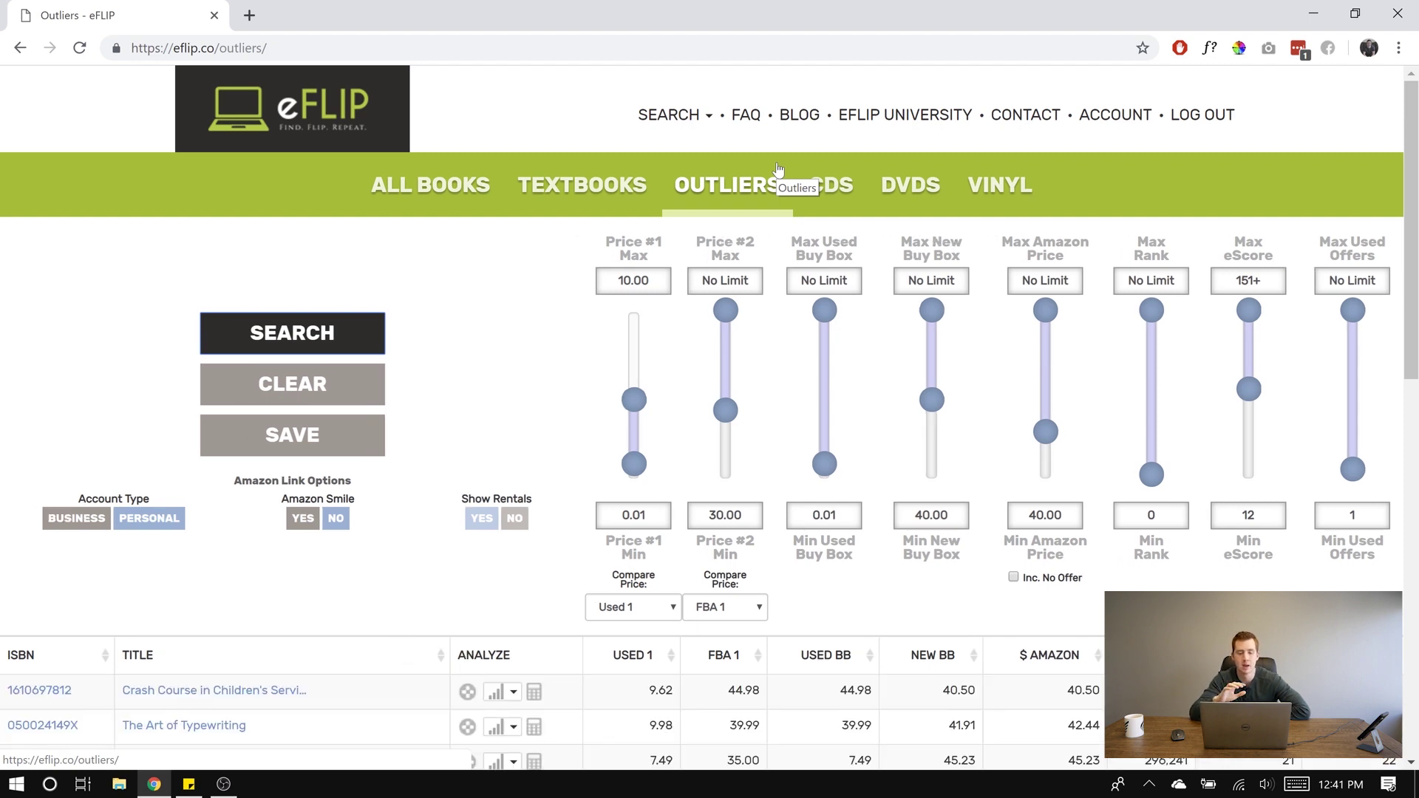
scroll(528, 443, "down", 2)
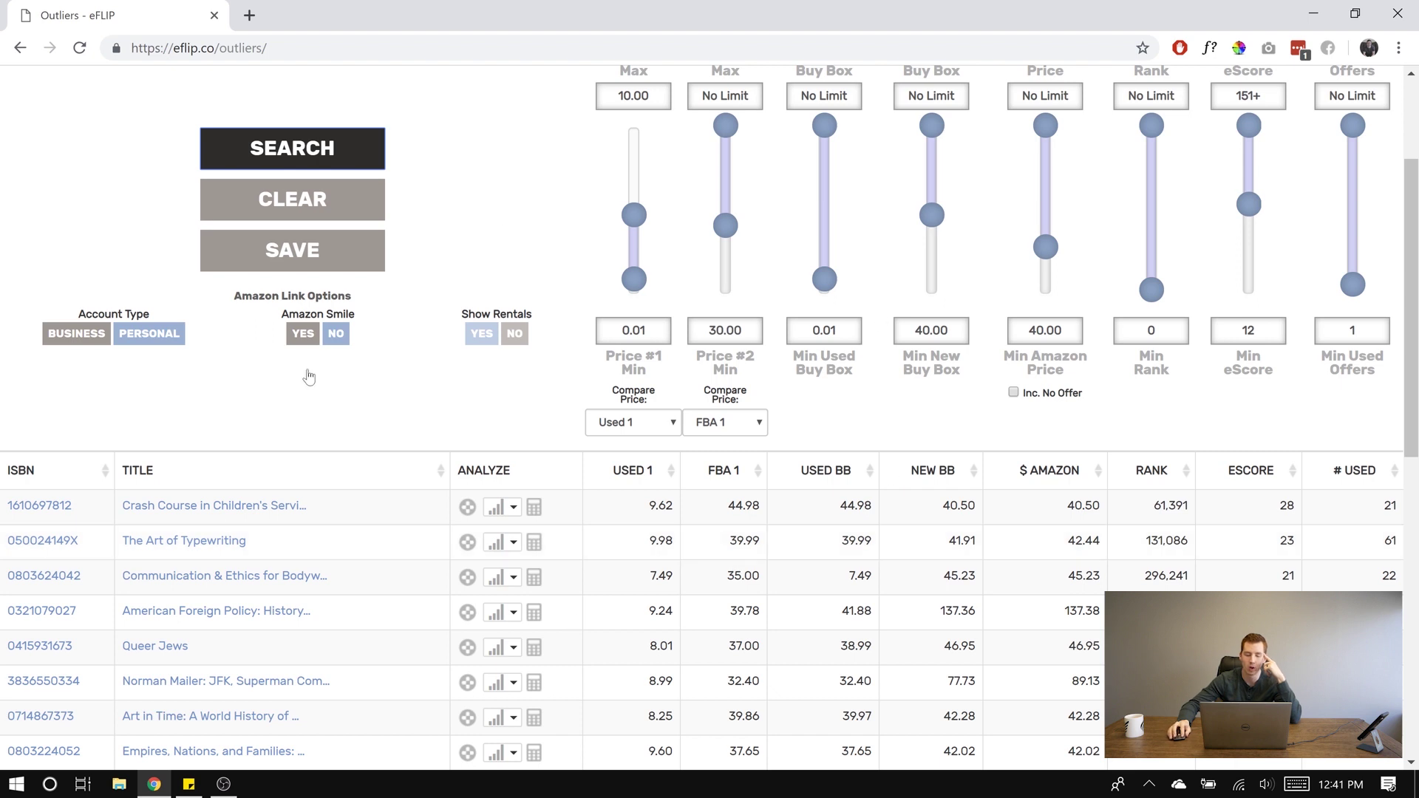
scroll(394, 442, "down", 5)
scroll(396, 443, "up", 5)
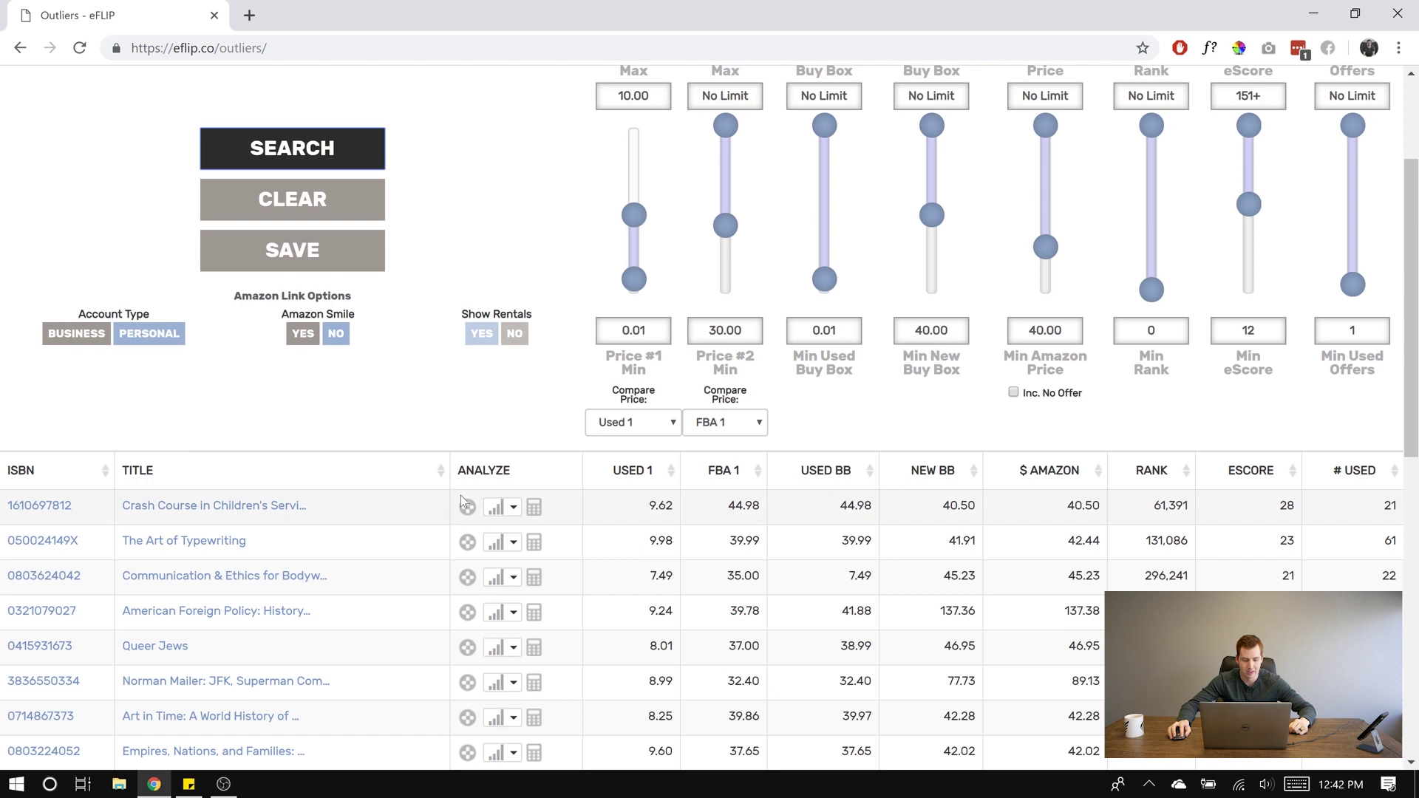
Step: Compare the Used 1, FBA 1, New BB and Amazon prices of the first result, Crash Course in Children's Services
mouse_move(467, 509)
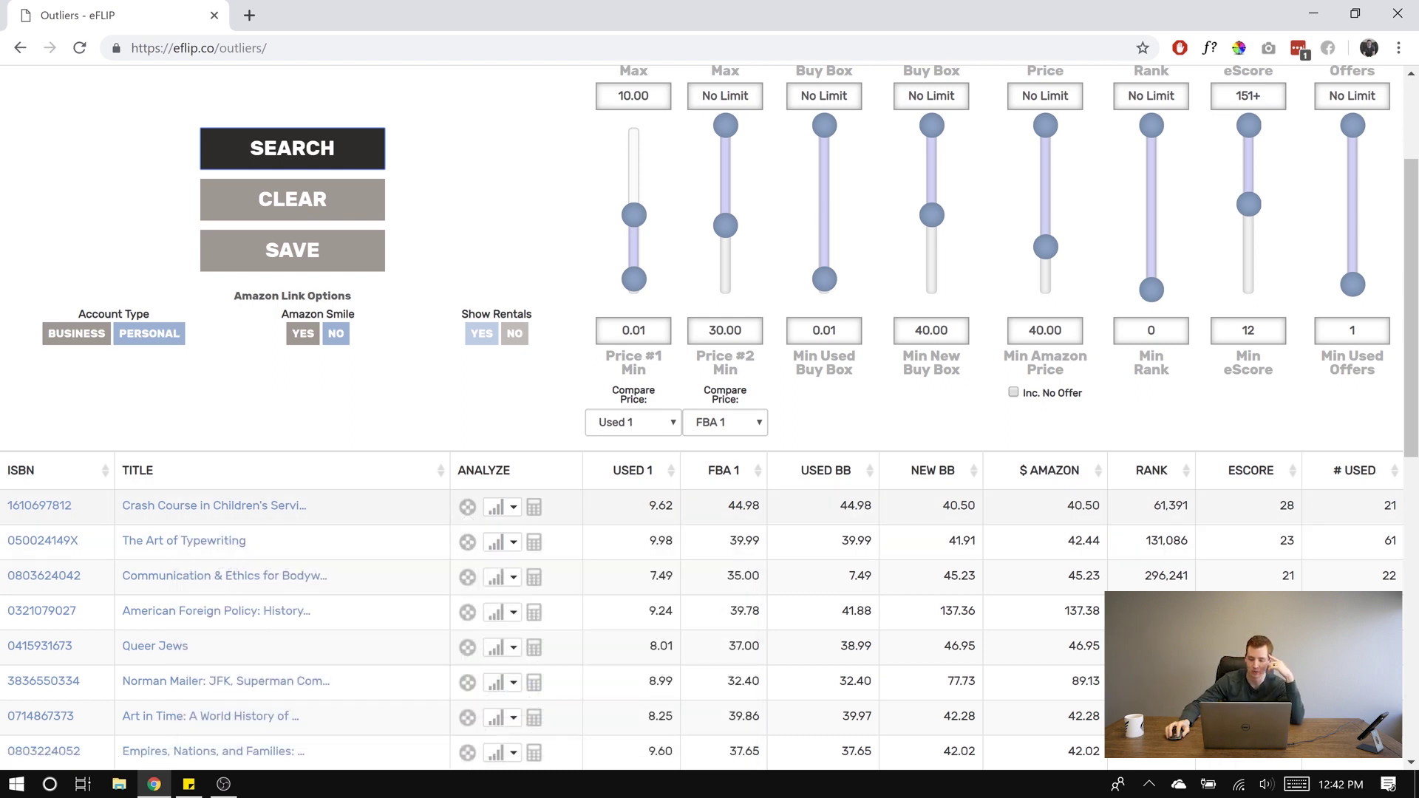
double_click(660, 506)
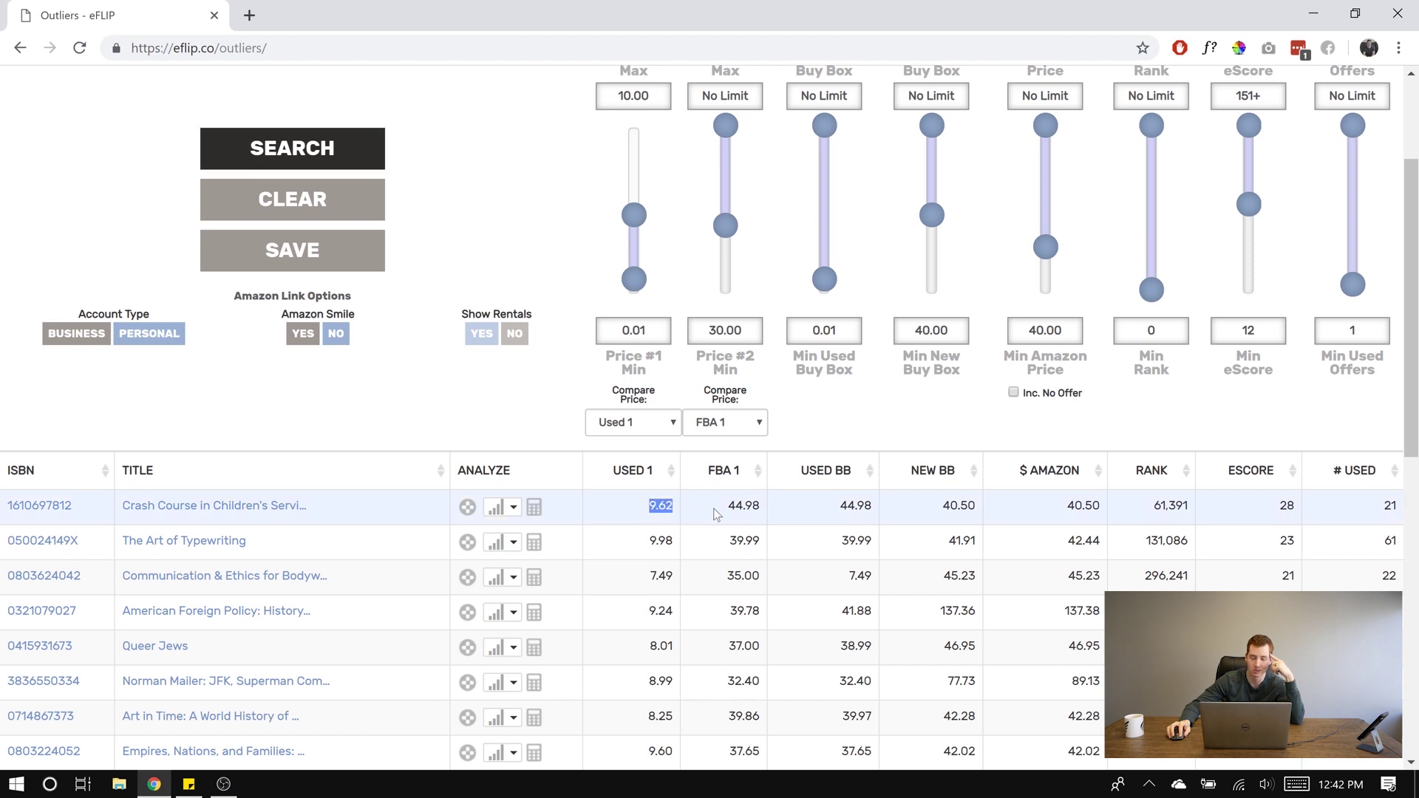
left_click_drag(735, 506, 762, 508)
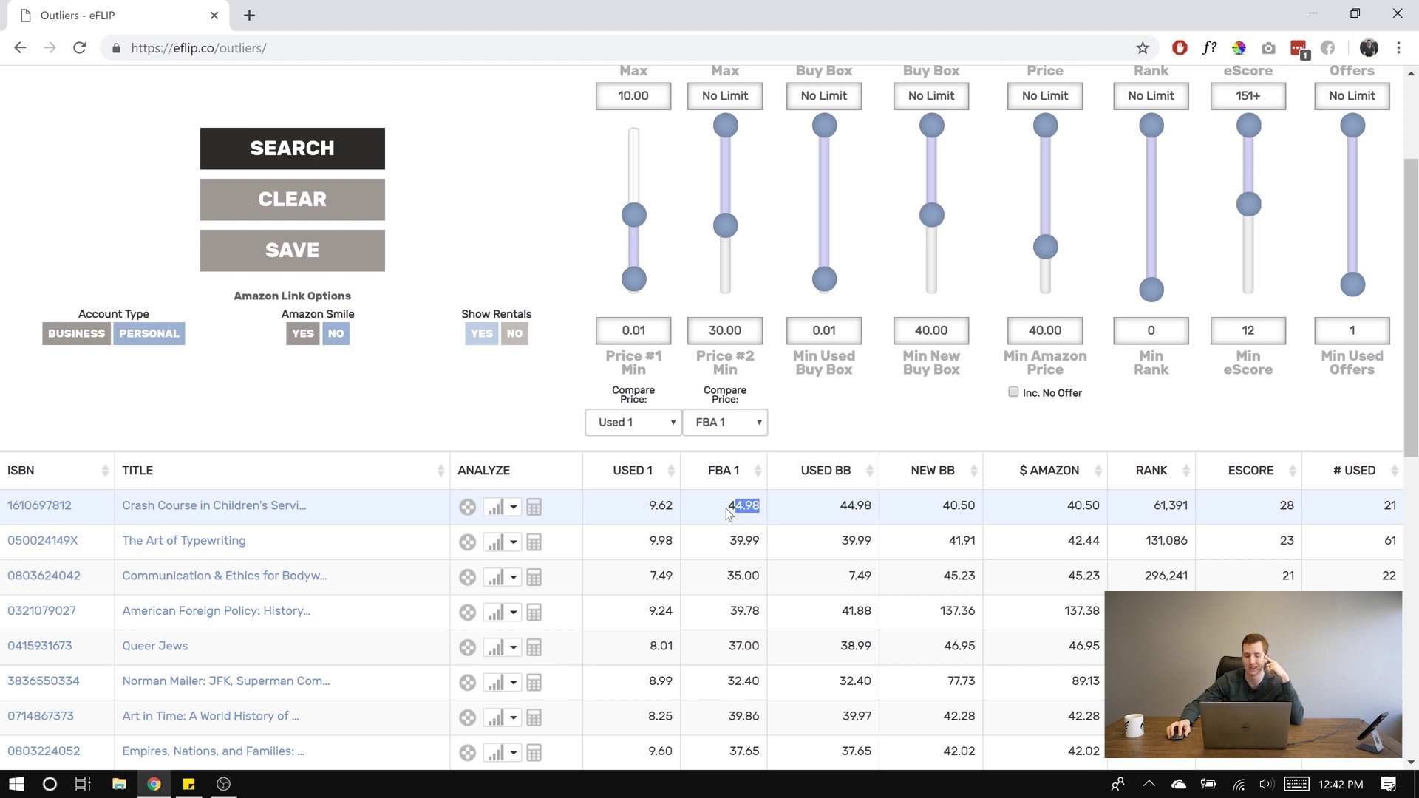
left_click_drag(970, 506, 930, 531)
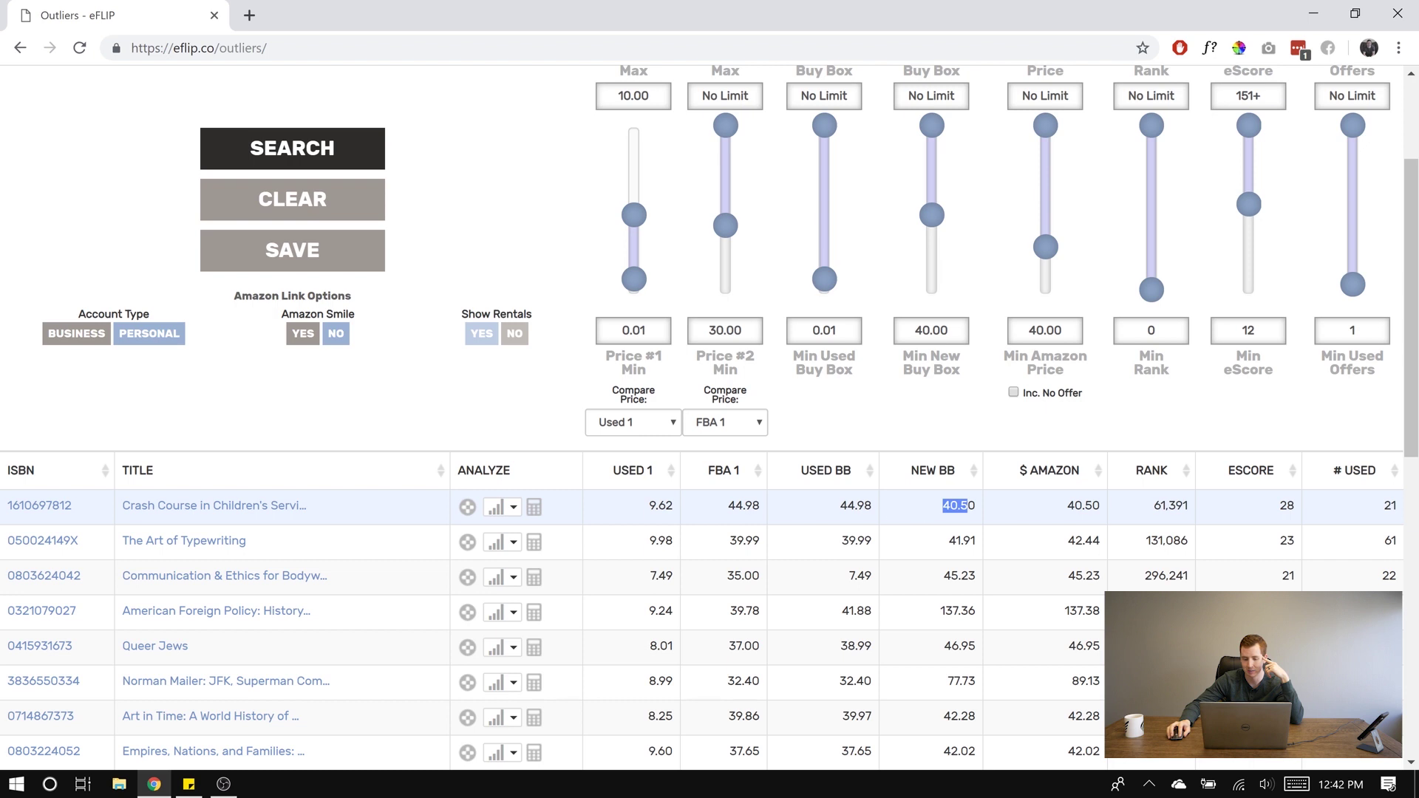
double_click(856, 505)
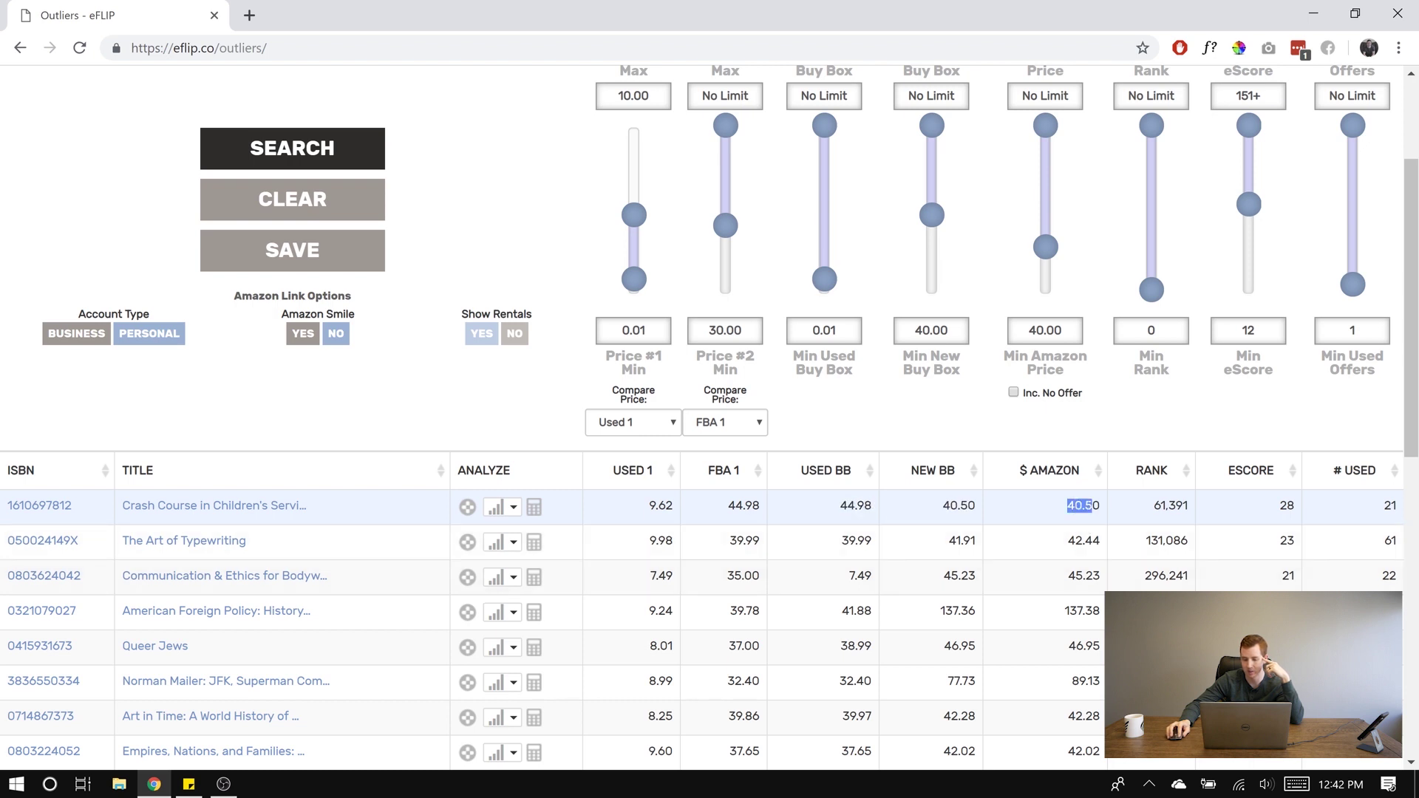
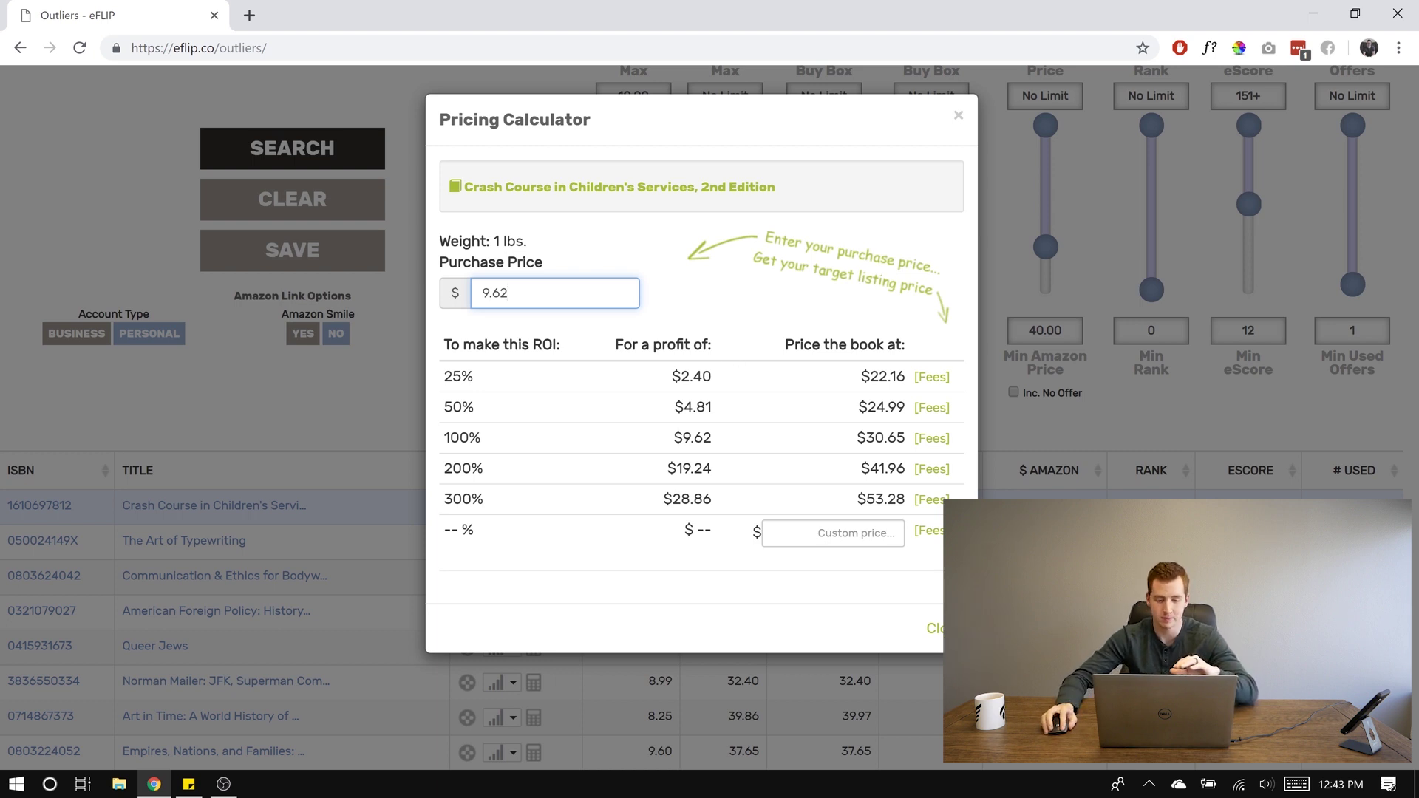
Step: Review the ROI, profit and target listing prices in the Pricing Calculator for Crash Course in Children's Services, and close it
left_click_drag(672, 377, 718, 380)
left_click(435, 379)
left_click_drag(435, 378, 486, 382)
left_click_drag(862, 377, 906, 378)
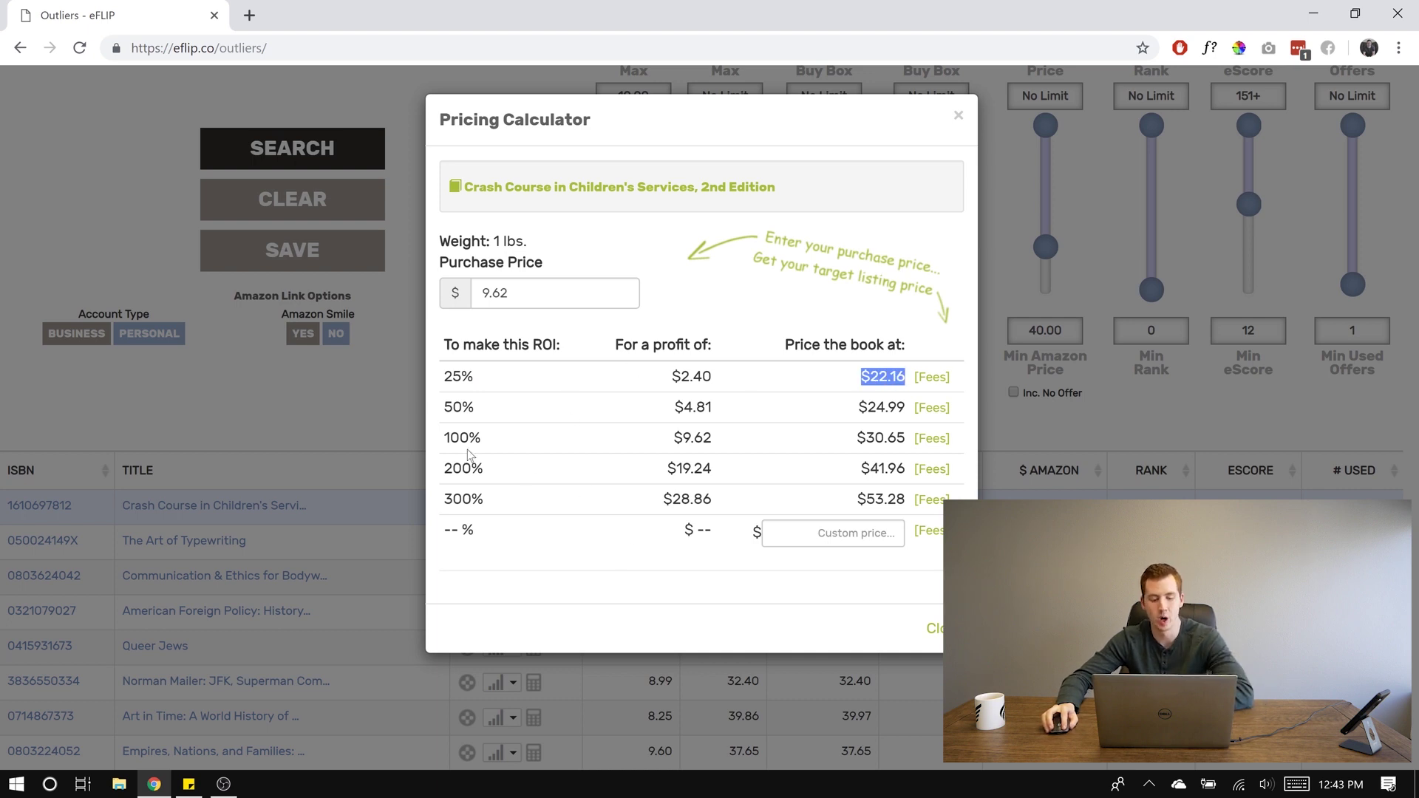
left_click_drag(443, 443, 495, 448)
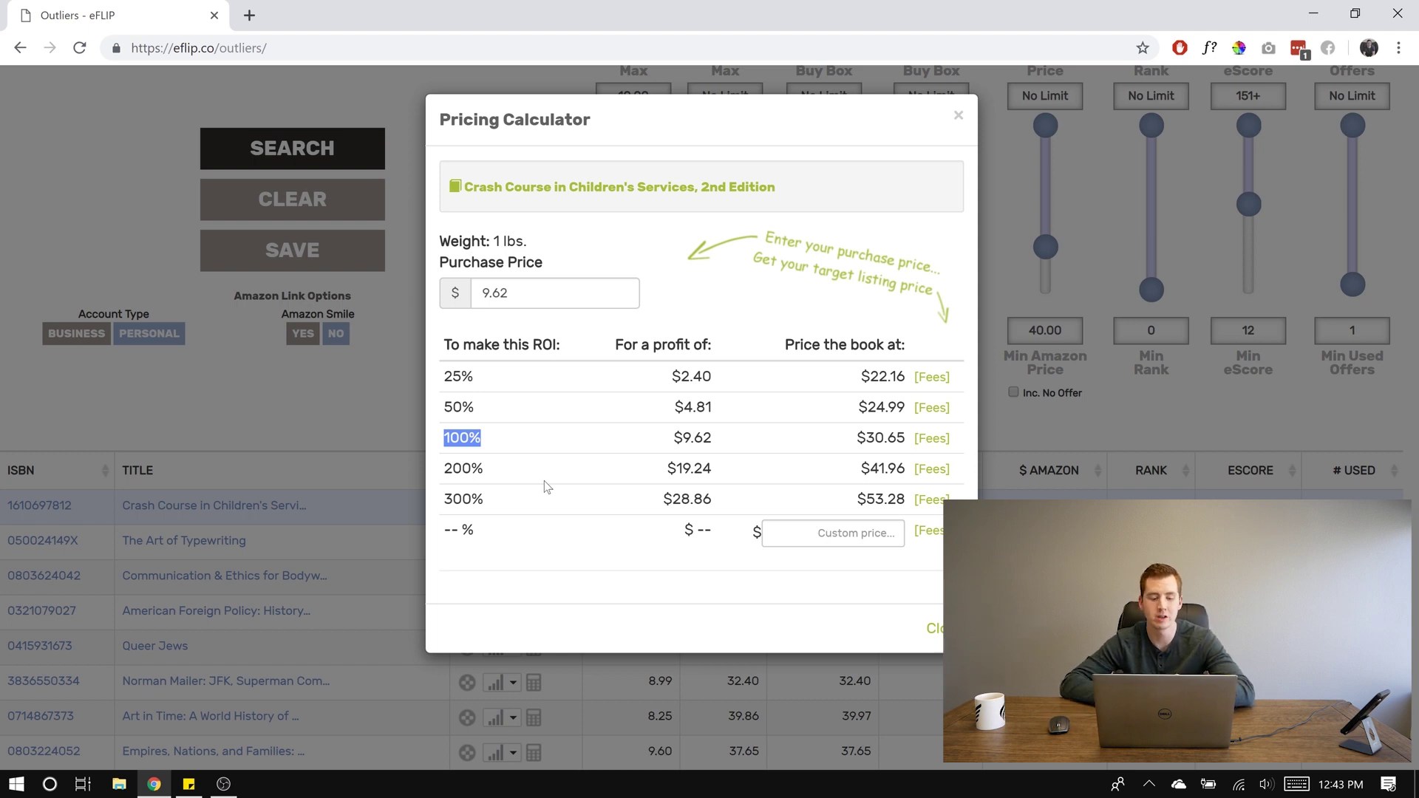
left_click_drag(672, 438, 728, 439)
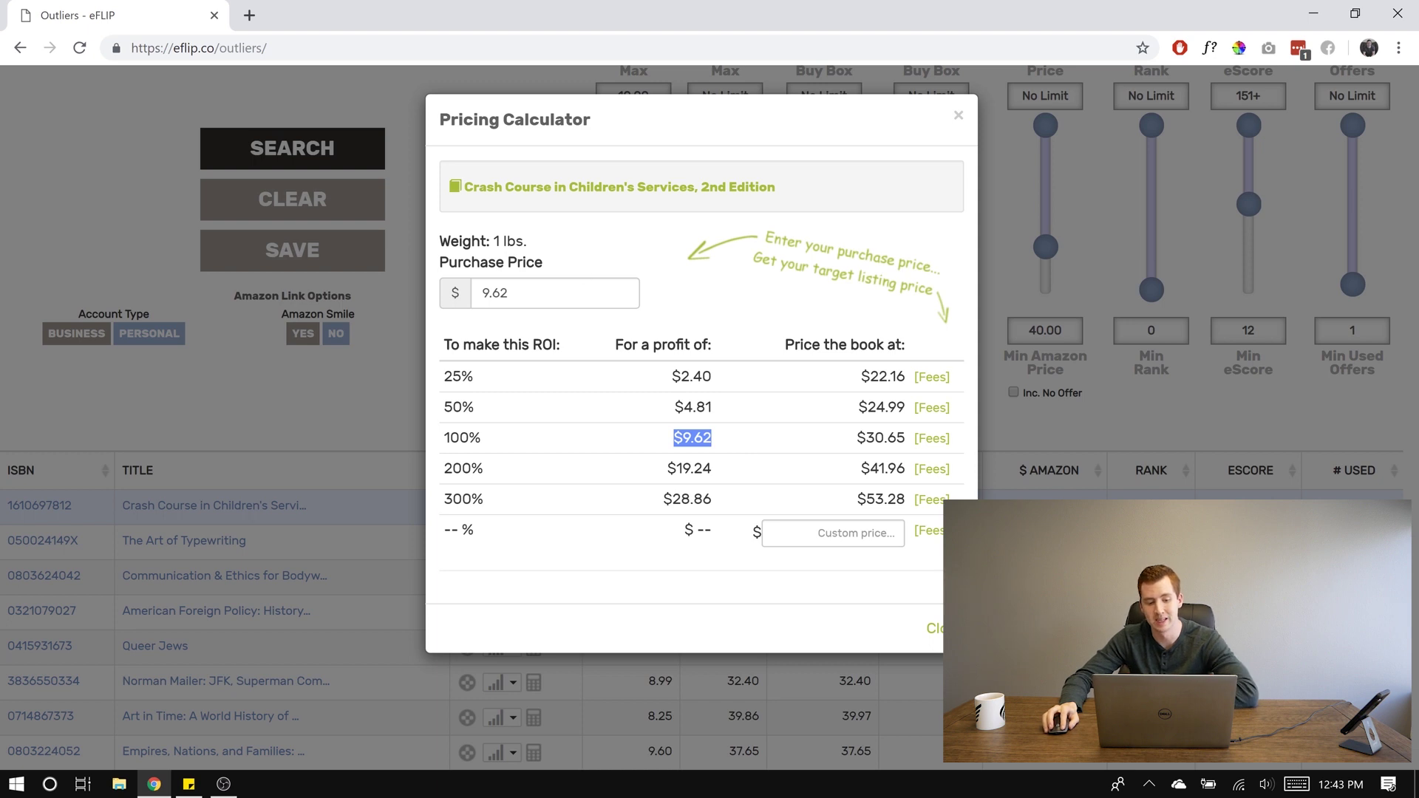
left_click_drag(695, 437, 869, 435)
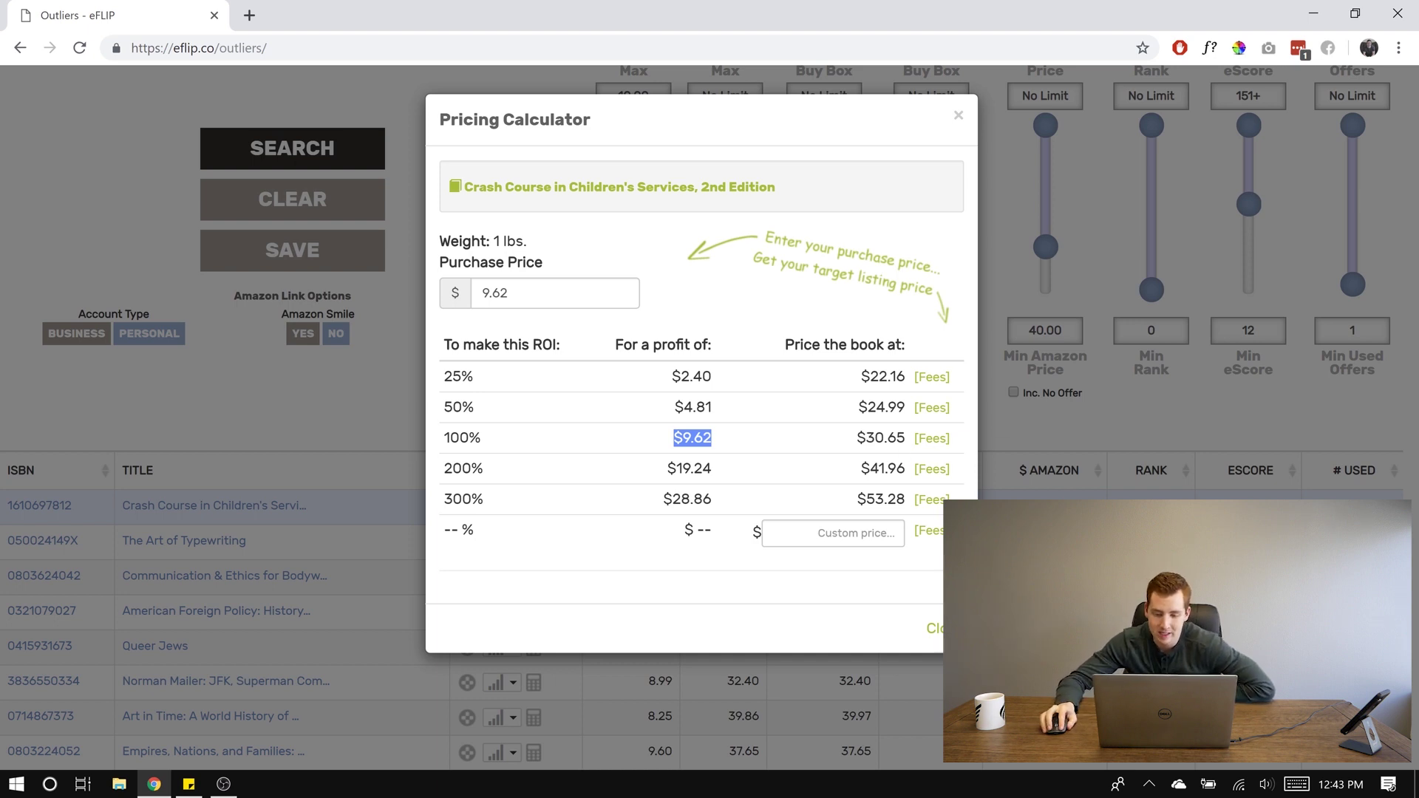
left_click_drag(861, 468, 907, 468)
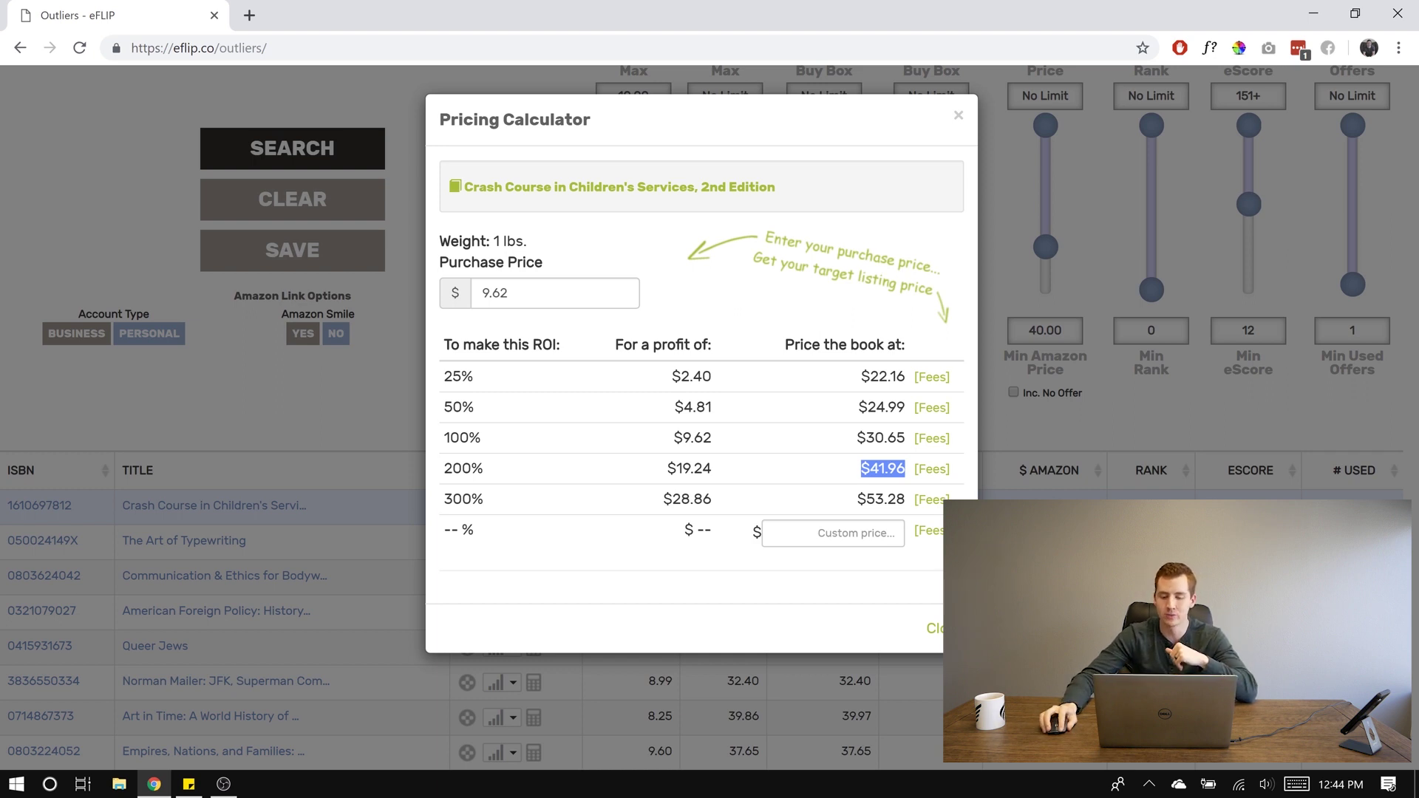
left_click_drag(862, 469, 906, 468)
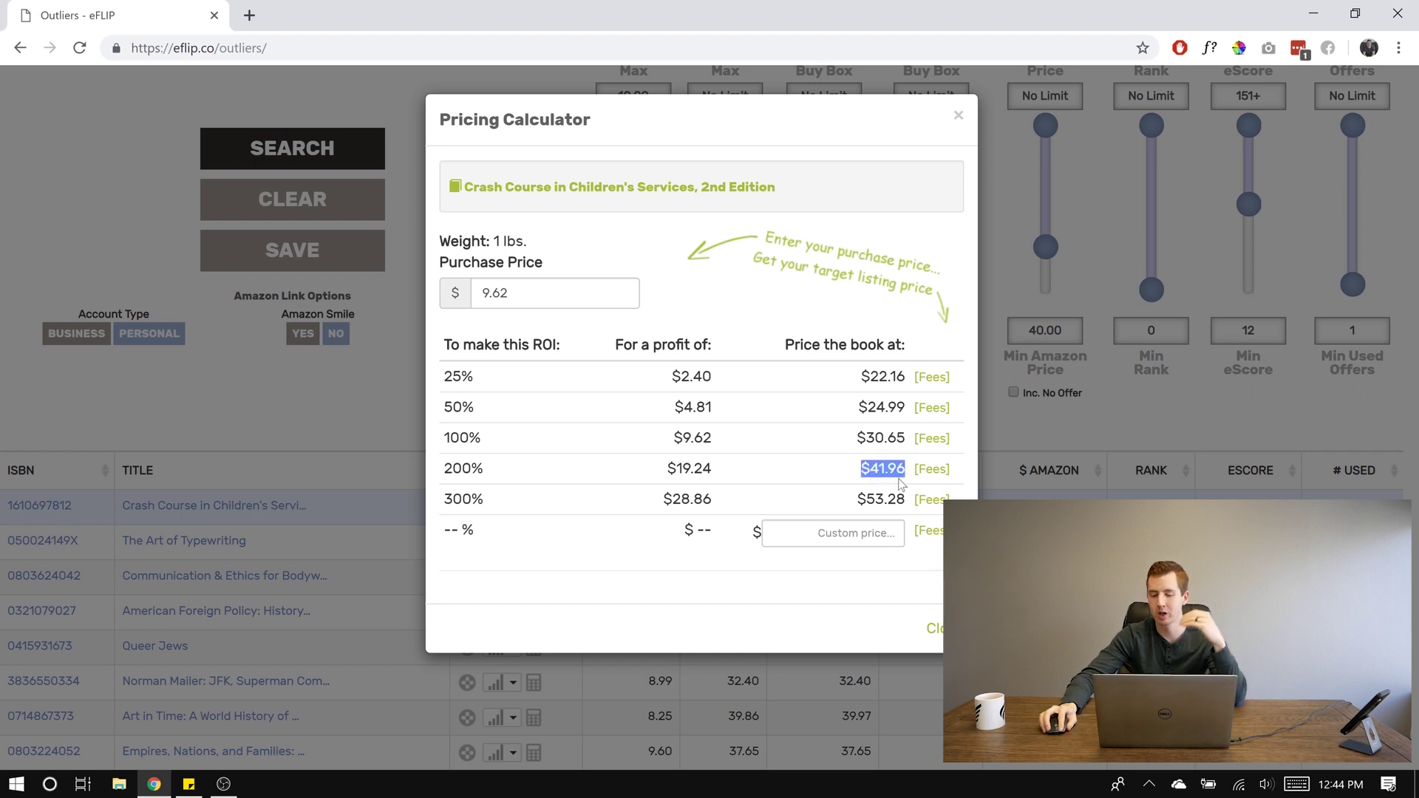
left_click_drag(866, 437, 906, 438)
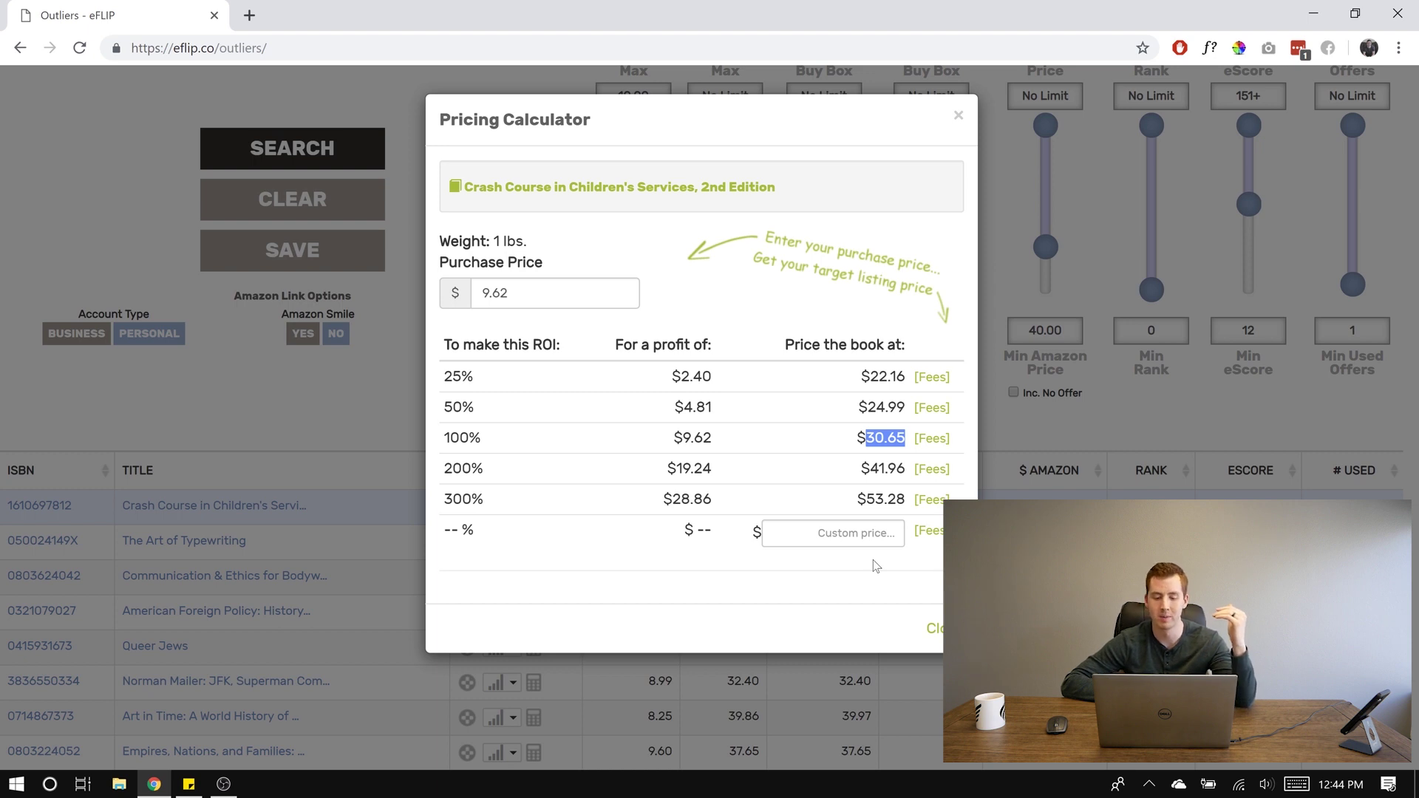
left_click_drag(858, 407, 906, 408)
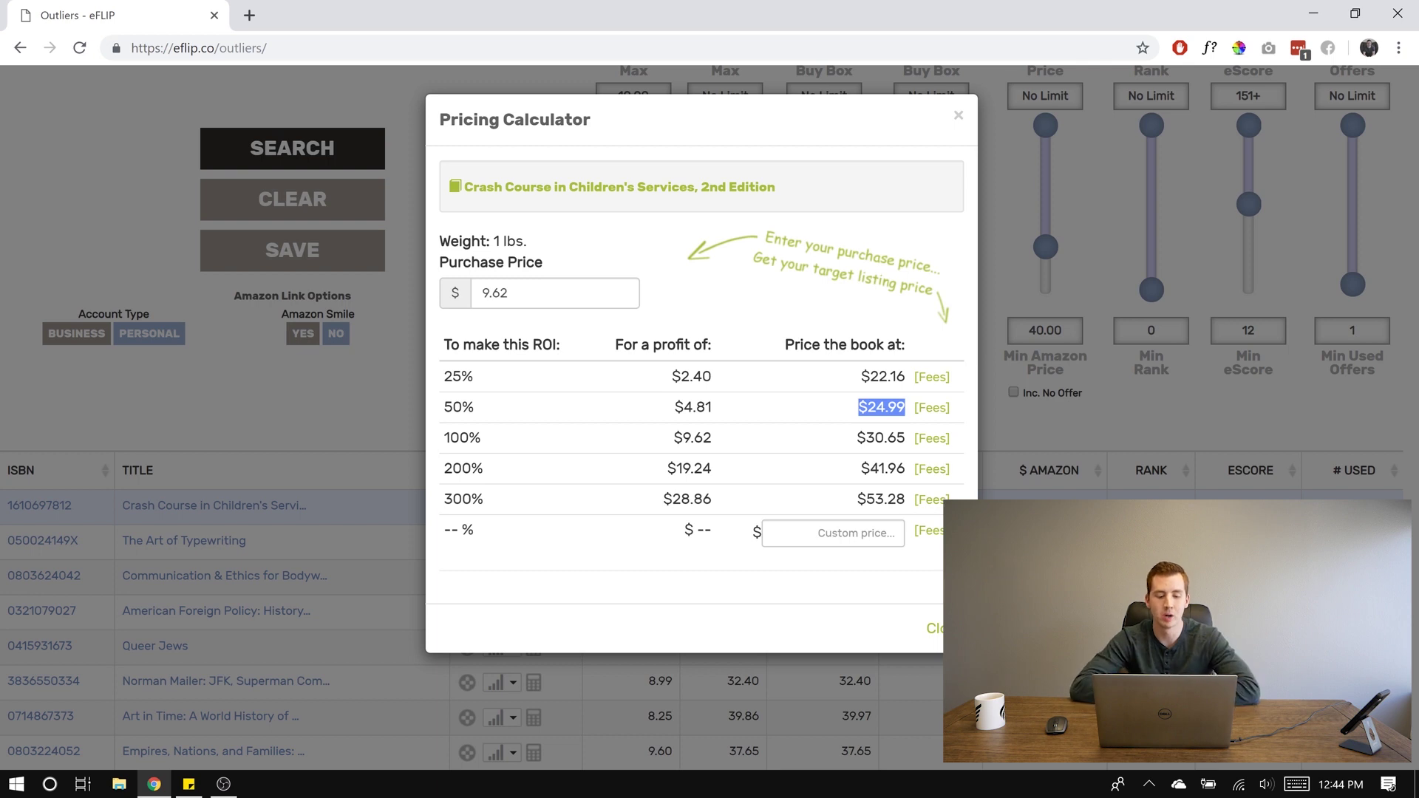
left_click(959, 115)
Step: Raise the Price #2, New Buy Box and Amazon Price minimums to 150.00 and rerun the Outliers search
scroll(776, 429, "up", 3)
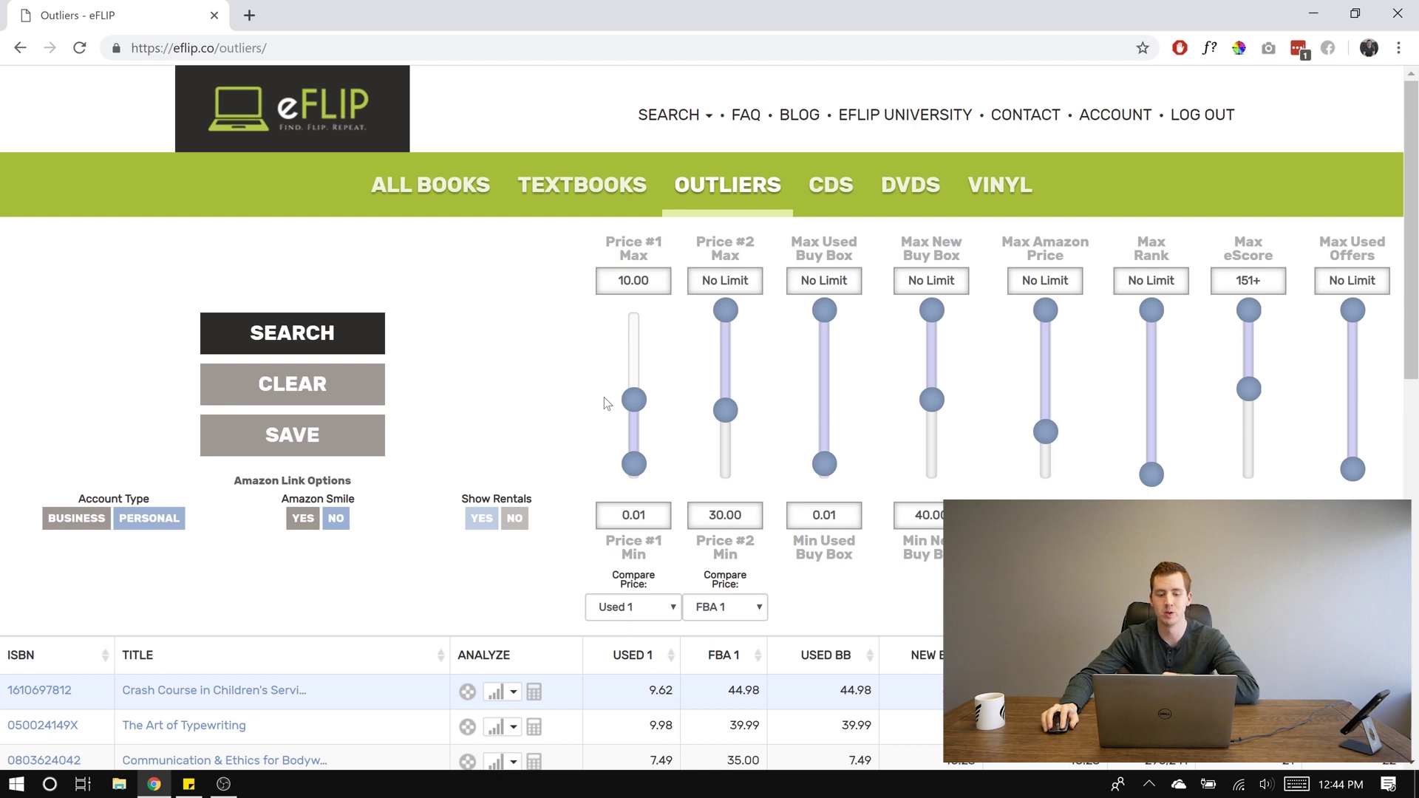
left_click_drag(723, 417, 736, 342)
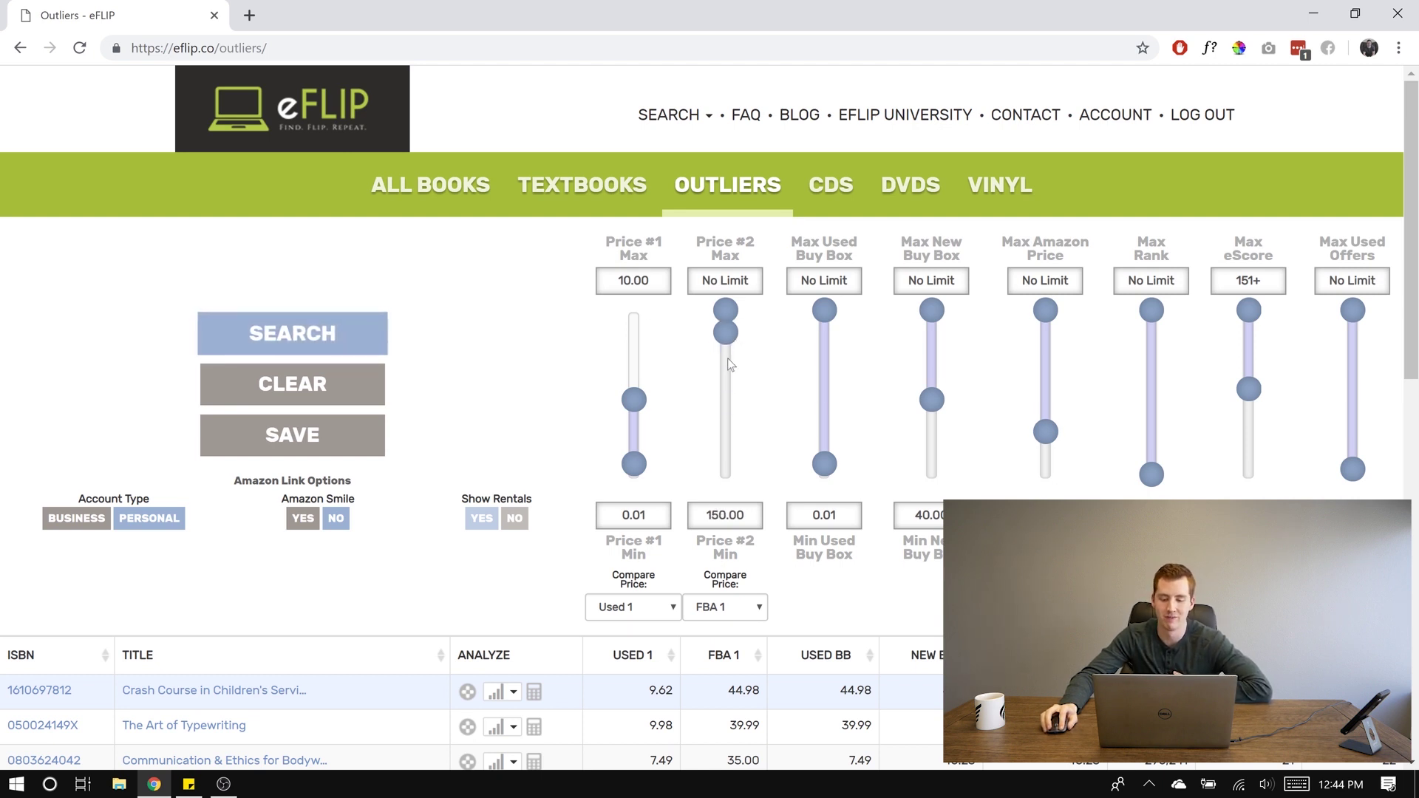
left_click_drag(932, 400, 932, 334)
left_click_drag(1044, 432, 1046, 346)
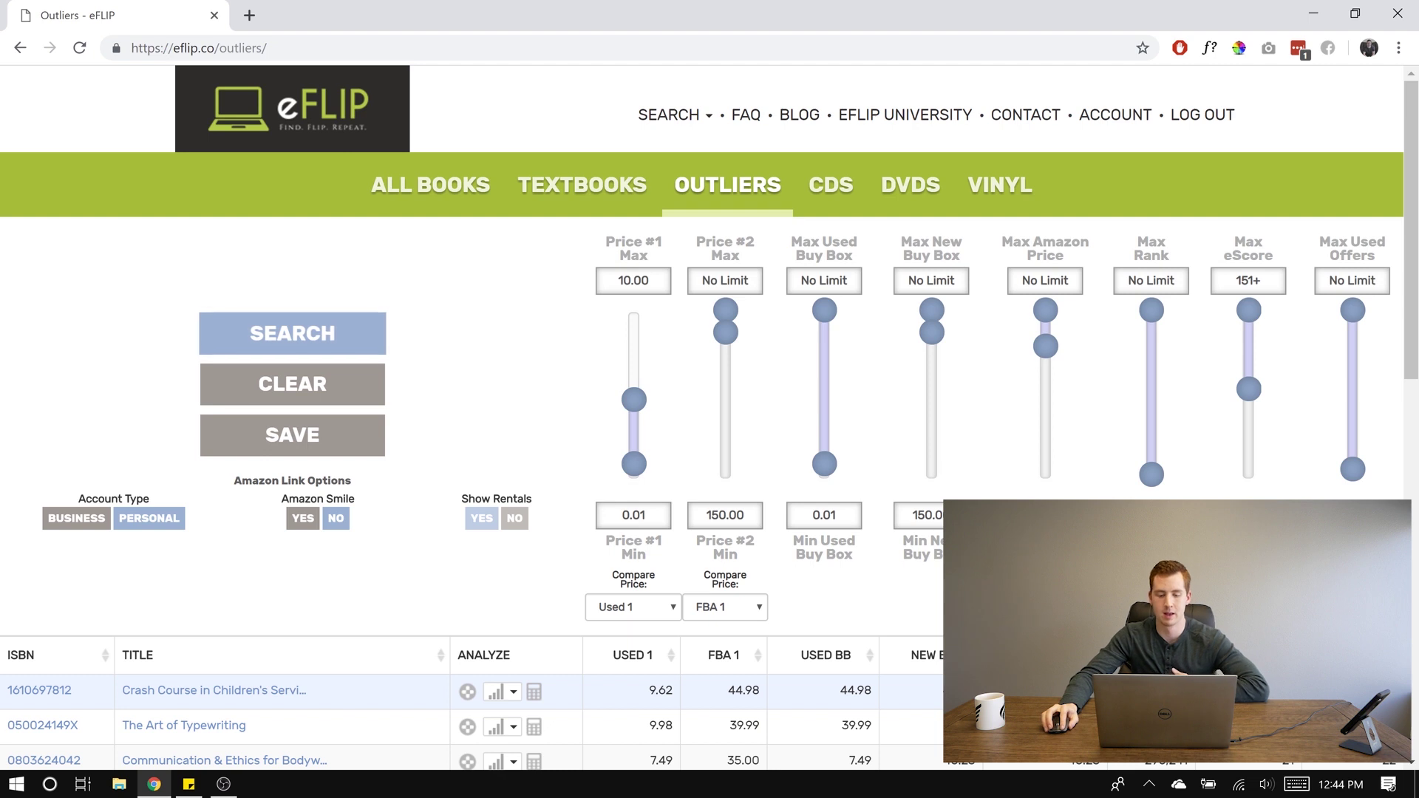
scroll(580, 467, "down", 1)
left_click(332, 238)
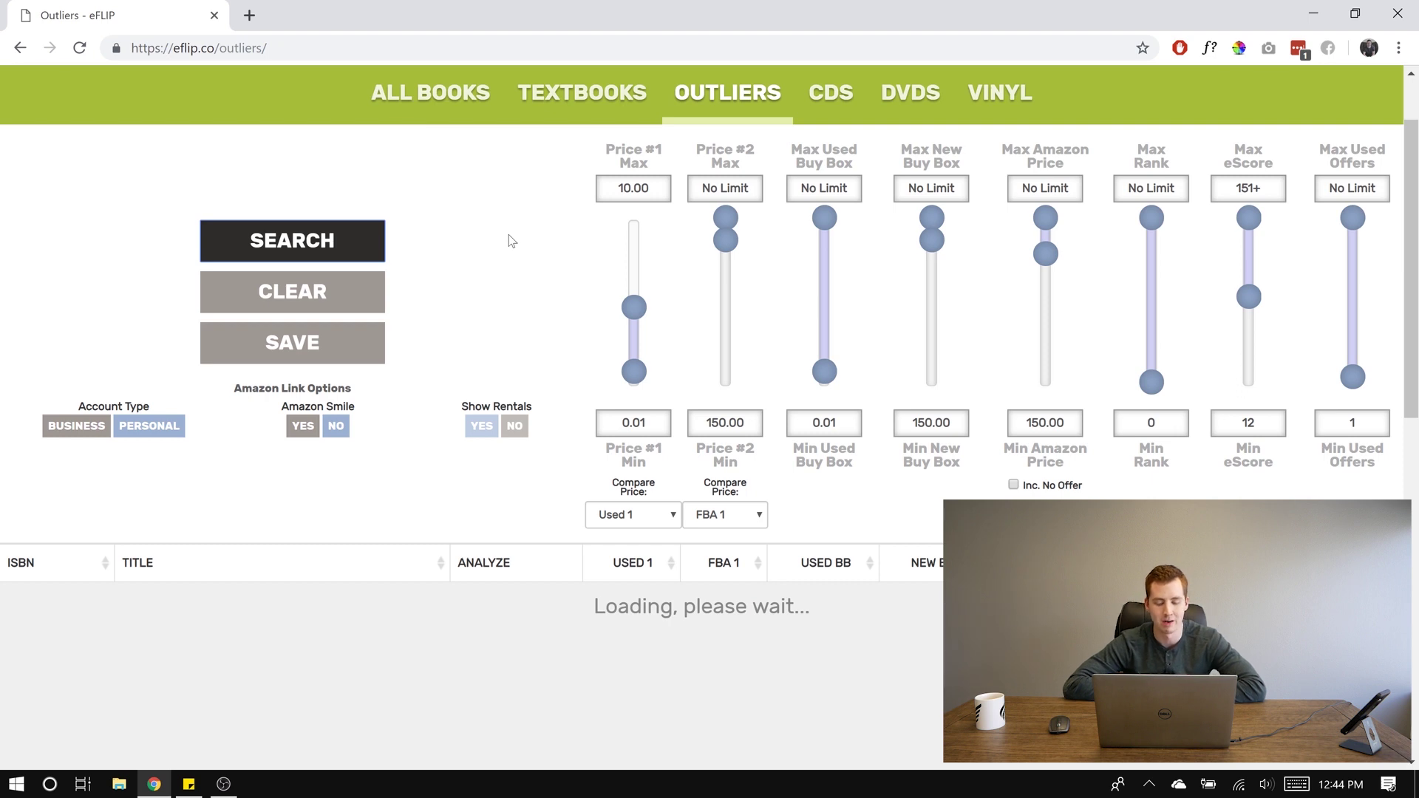
scroll(551, 306, "down", 2)
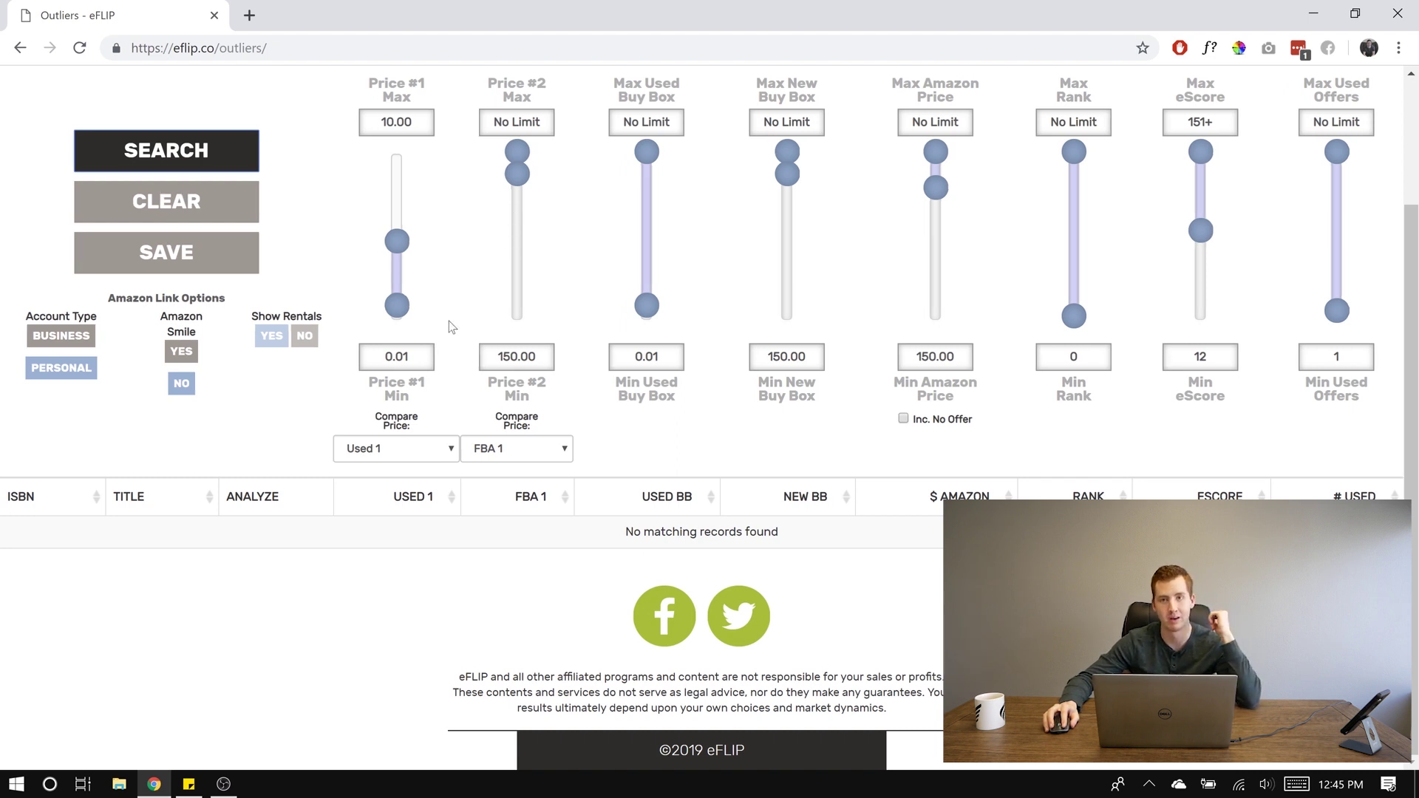
Step: Lower the minimum Price #2 filter to 40.00
left_click_drag(517, 174, 517, 249)
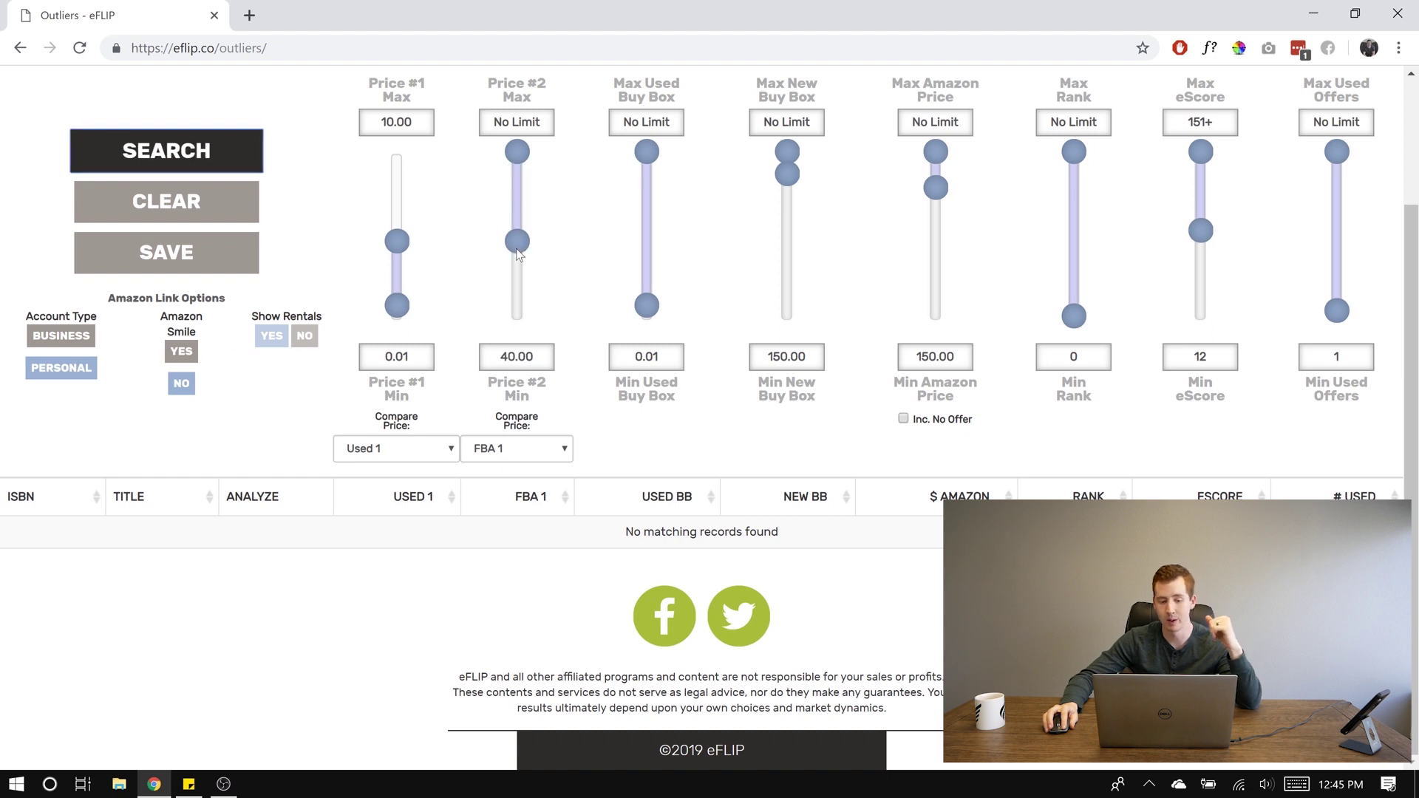